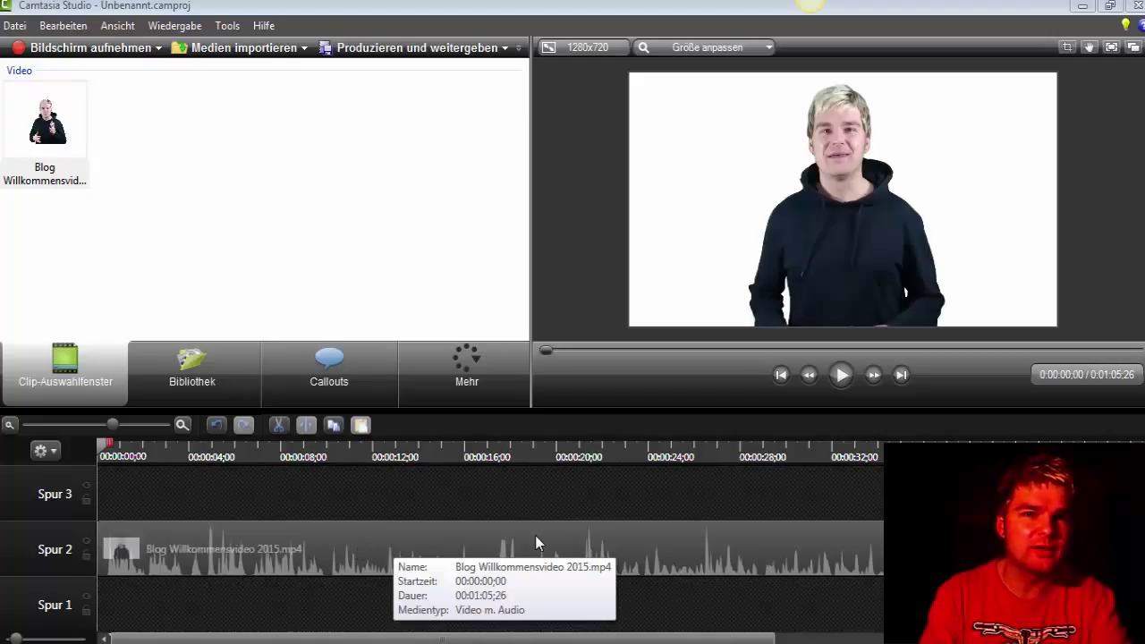
Add a filled blue rounded-rectangle text callout at the start of the video on Spur 3
{"action": "left_click", "coordinate": [379, 537]}
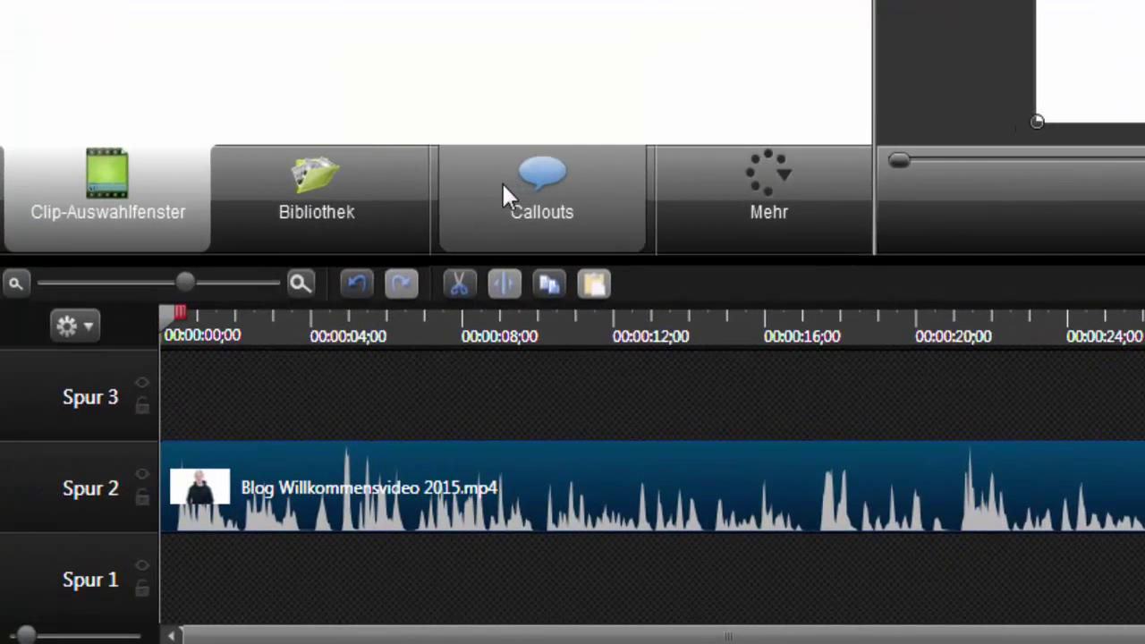
{"action": "left_click", "coordinate": [762, 178]}
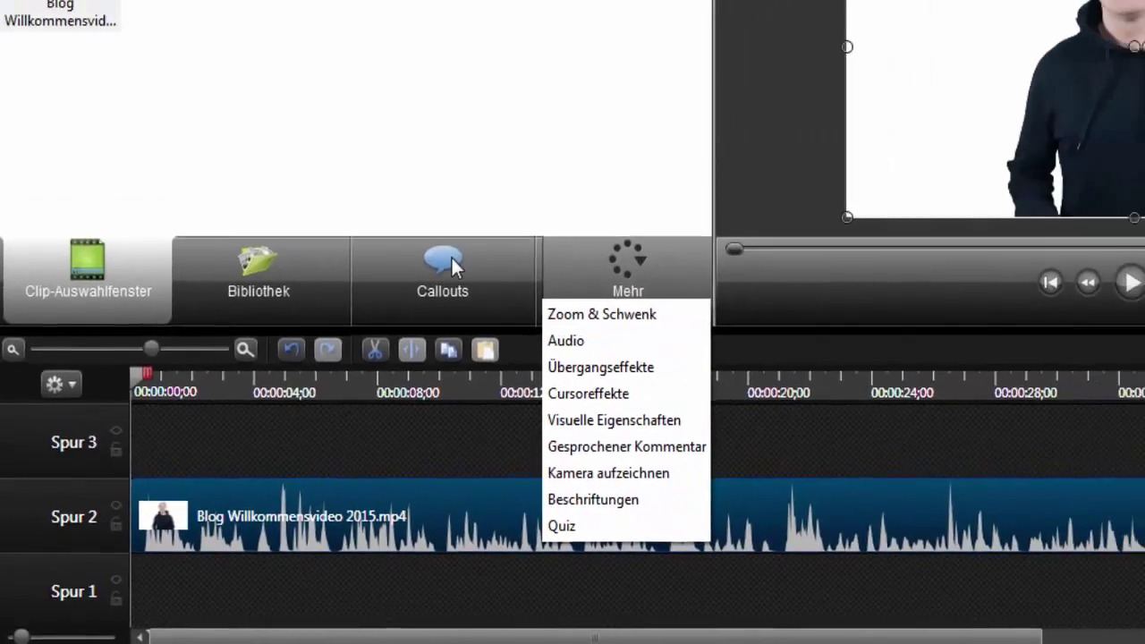
{"action": "left_click", "coordinate": [552, 168]}
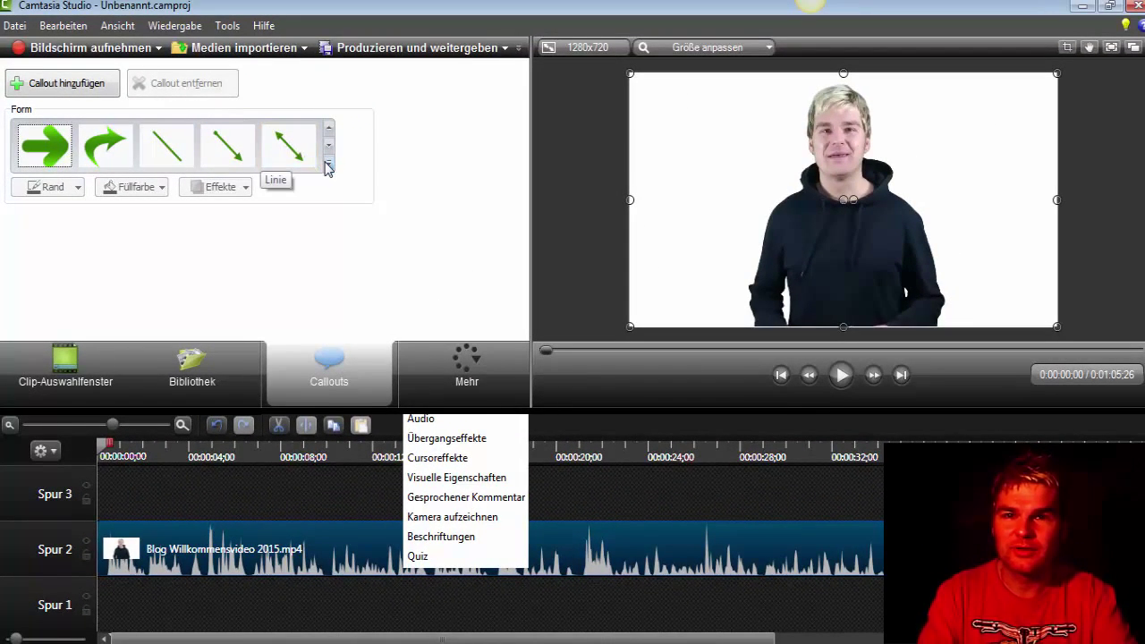
{"action": "left_click", "coordinate": [328, 164]}
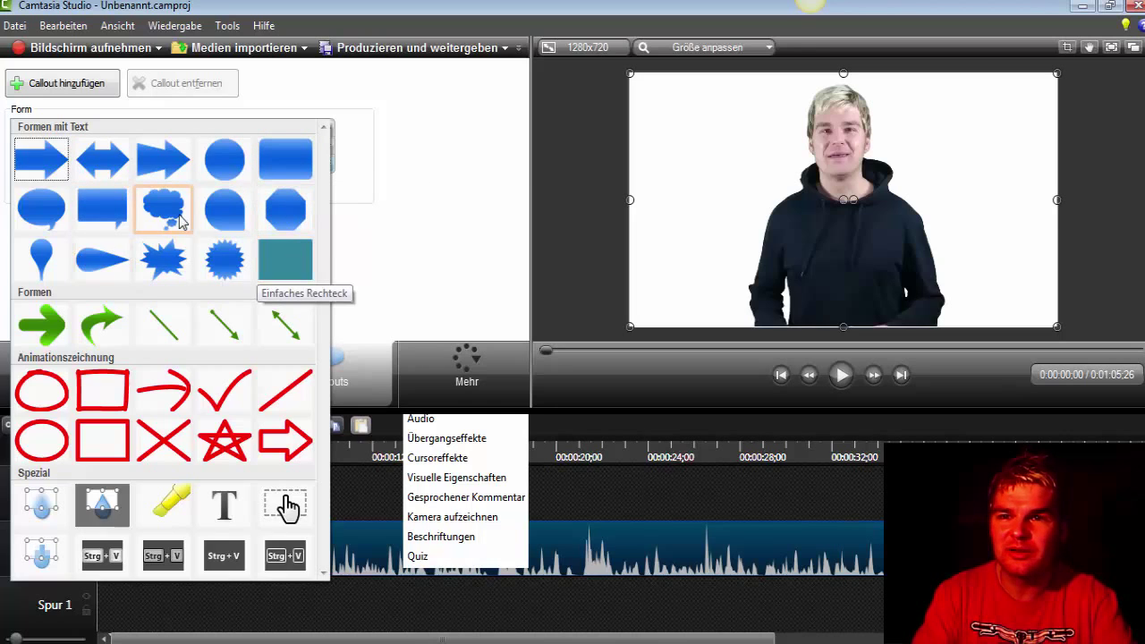
{"action": "left_click", "coordinate": [284, 158]}
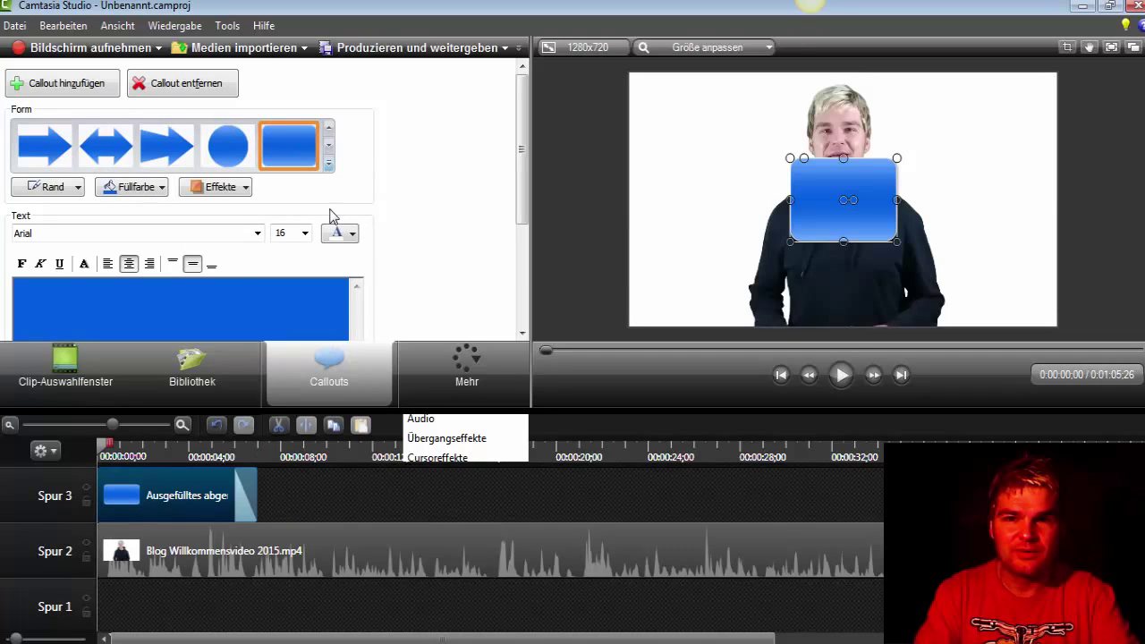
Move the blue callout into the empty upper-left area of the video beside the speaker and enlarge it slightly
{"action": "left_click_drag", "start_coordinate": [519, 114], "coordinate": [511, 150]}
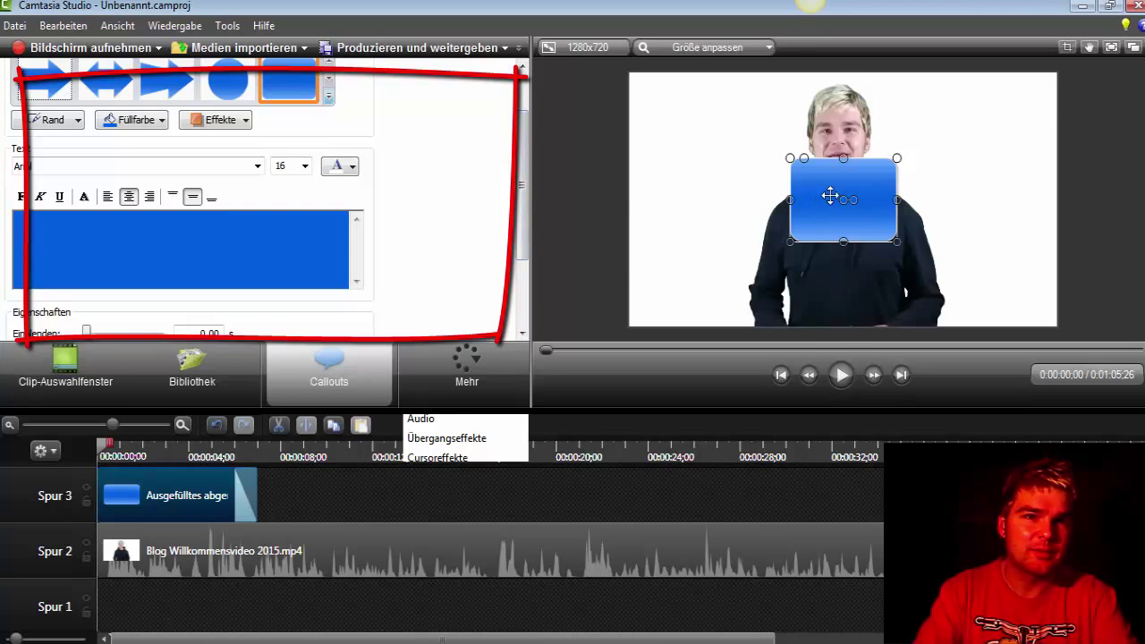
{"action": "left_click_drag", "start_coordinate": [857, 184], "coordinate": [719, 131]}
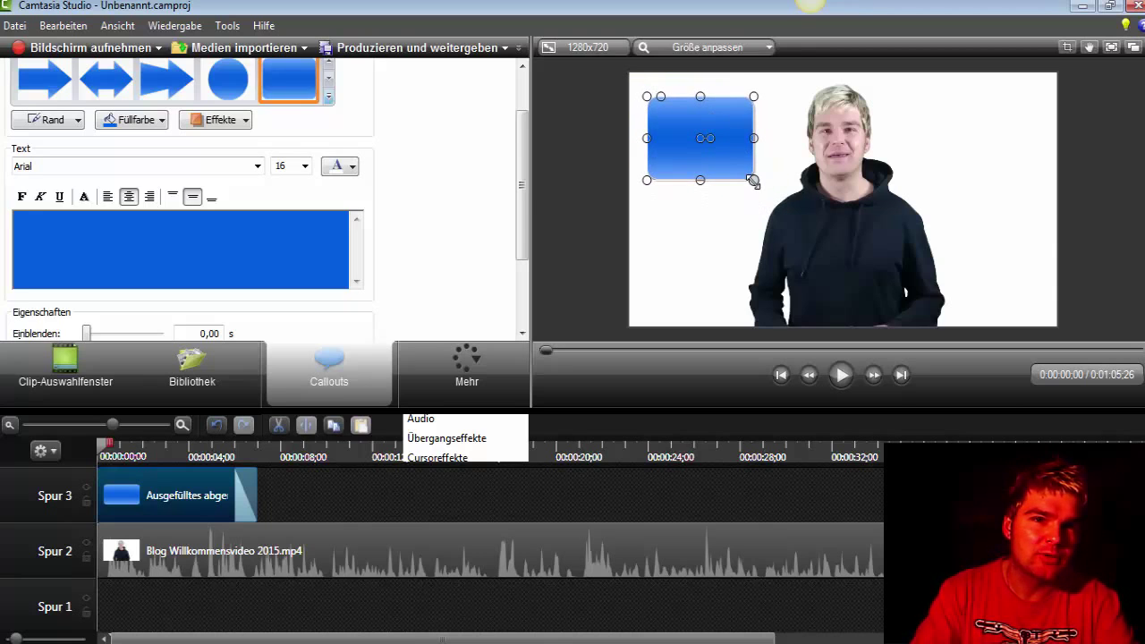
{"action": "left_click_drag", "start_coordinate": [753, 181], "coordinate": [770, 185]}
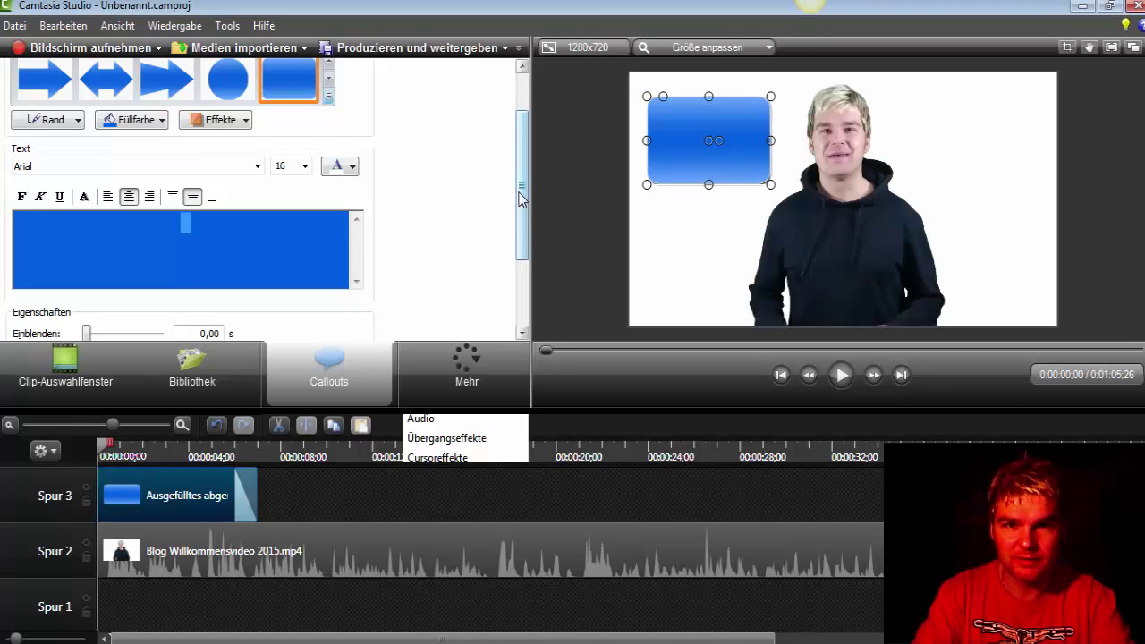
Enter "Hallo zu diesem Video" as the blue callout's text
{"action": "left_click_drag", "start_coordinate": [521, 198], "coordinate": [522, 213]}
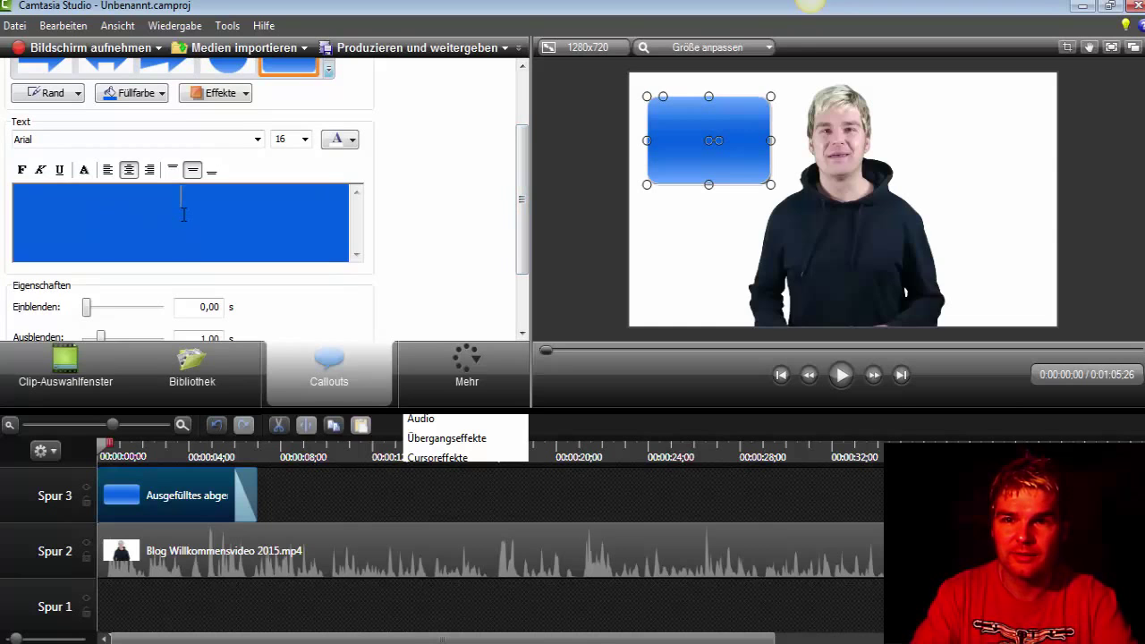
{"action": "type", "text": "Hallo"}
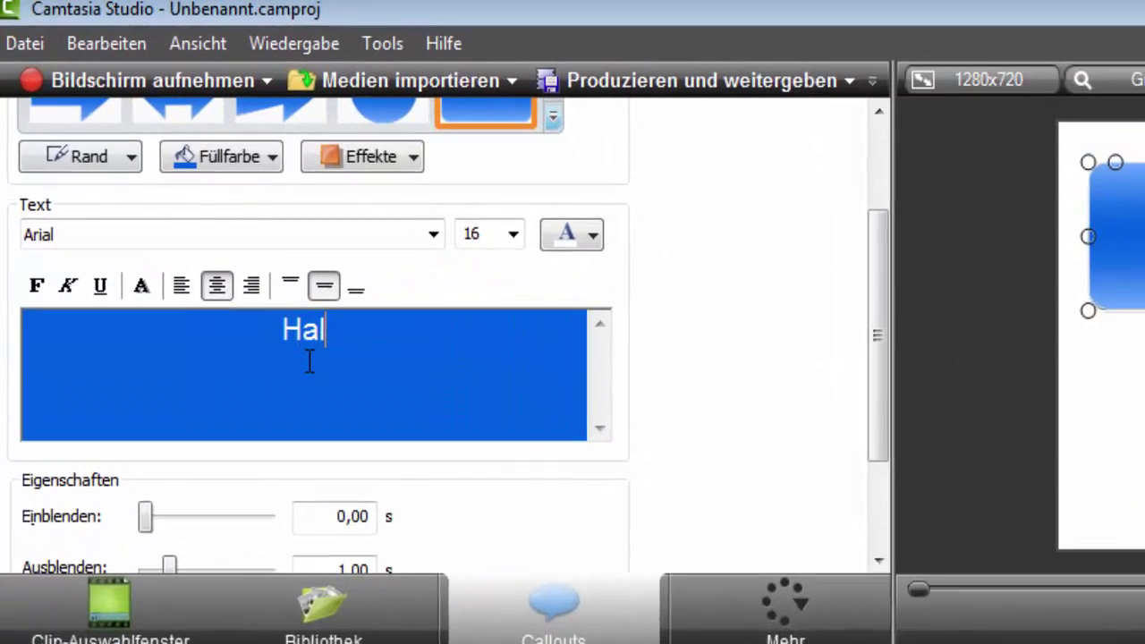
{"action": "type", "text": " zu diesem Vide"}
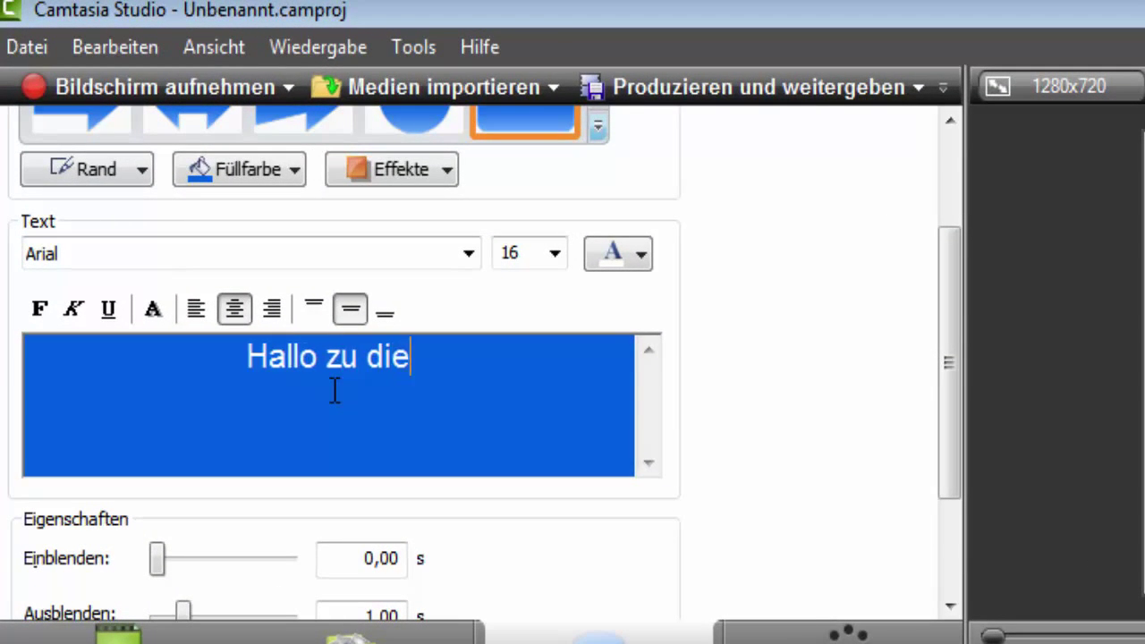
{"action": "type", "text": "o"}
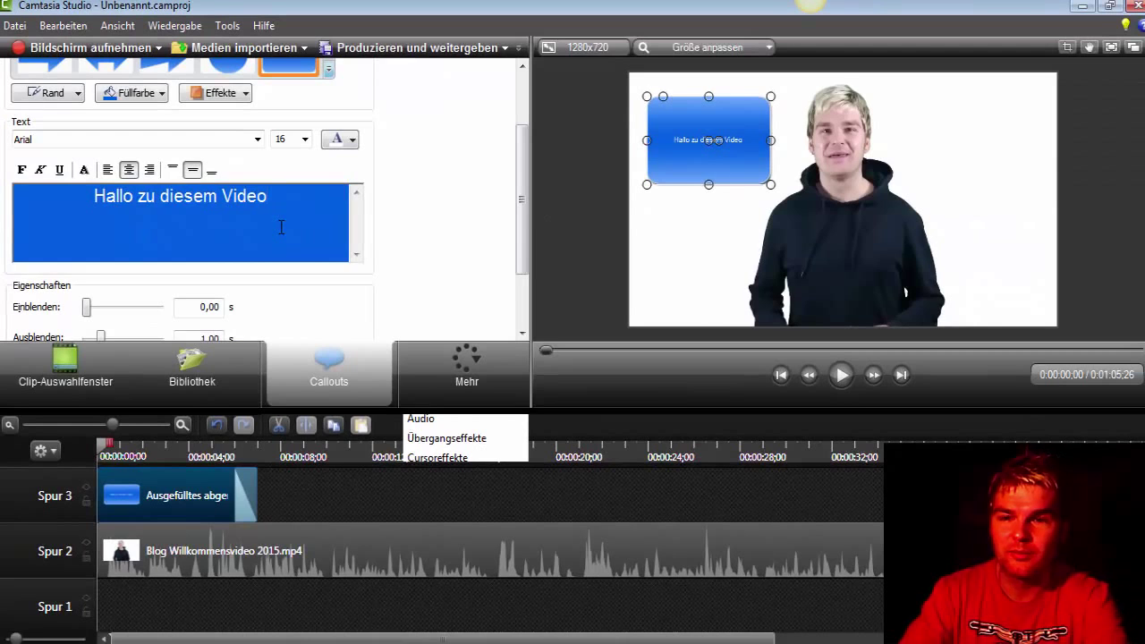
Set the callout text to size 48, widen the callout so the text fits on two lines, and shift it towards the video's corner
{"action": "key", "text": "ctrl+a"}
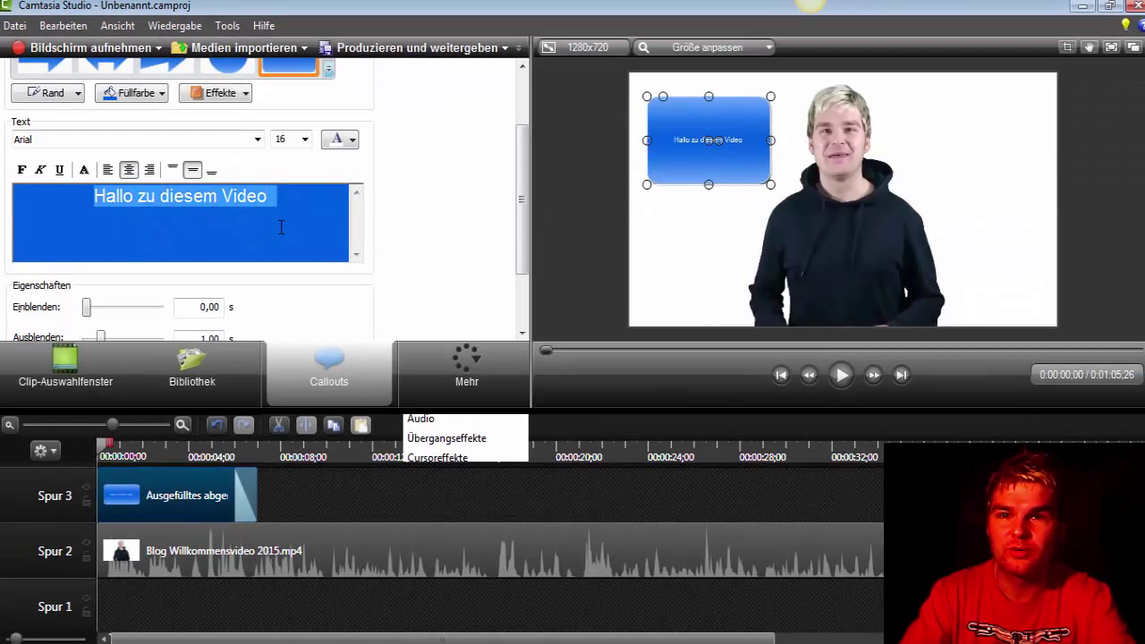
{"action": "left_click", "coordinate": [306, 141]}
{"action": "left_click", "coordinate": [295, 287]}
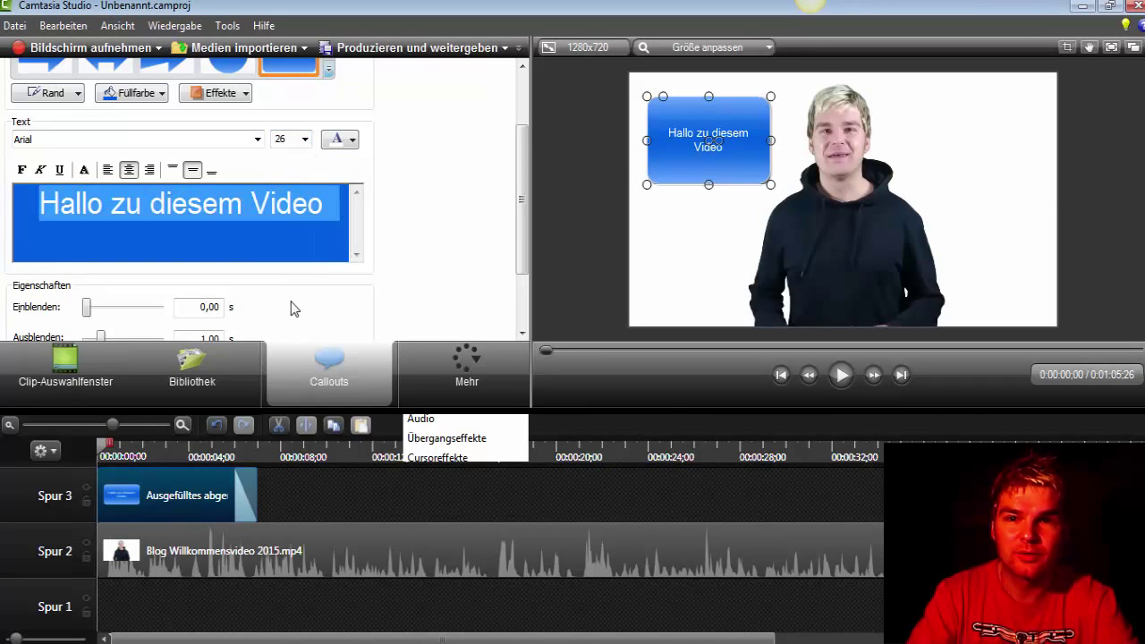
{"action": "left_click", "coordinate": [305, 140]}
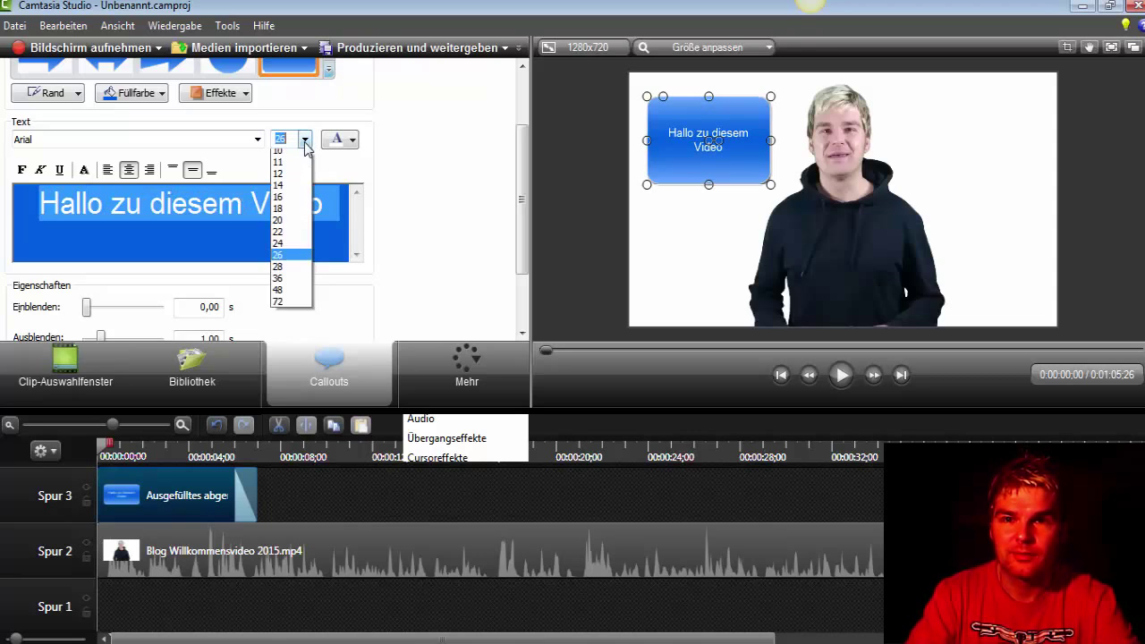
{"action": "left_click", "coordinate": [284, 326]}
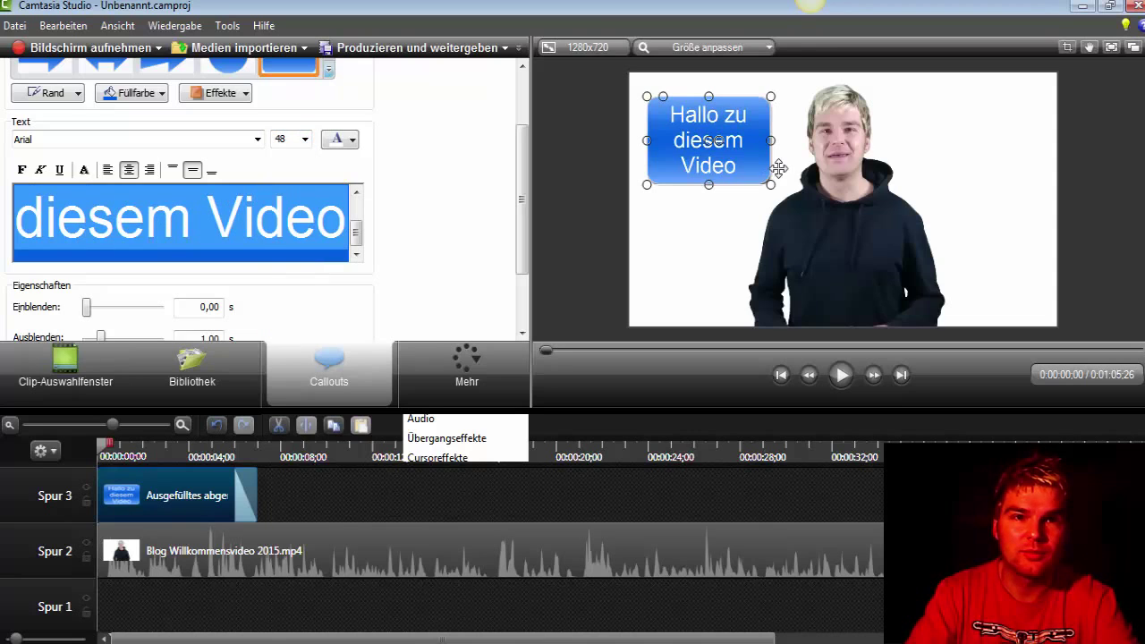
{"action": "left_click_drag", "start_coordinate": [770, 140], "coordinate": [742, 99]}
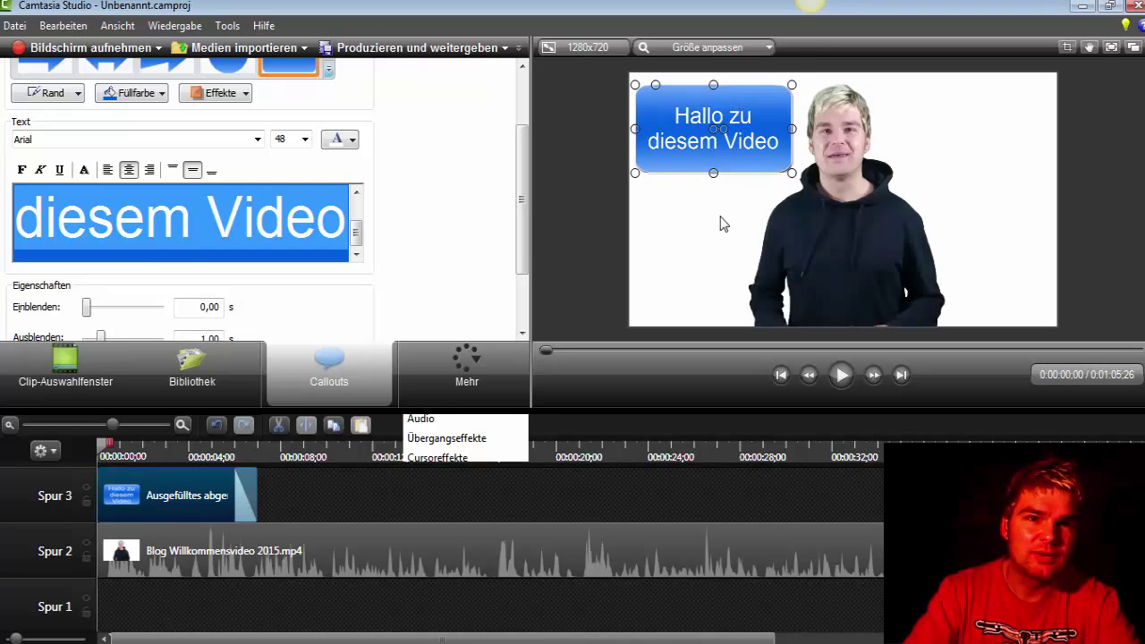
{"action": "left_click", "coordinate": [695, 203]}
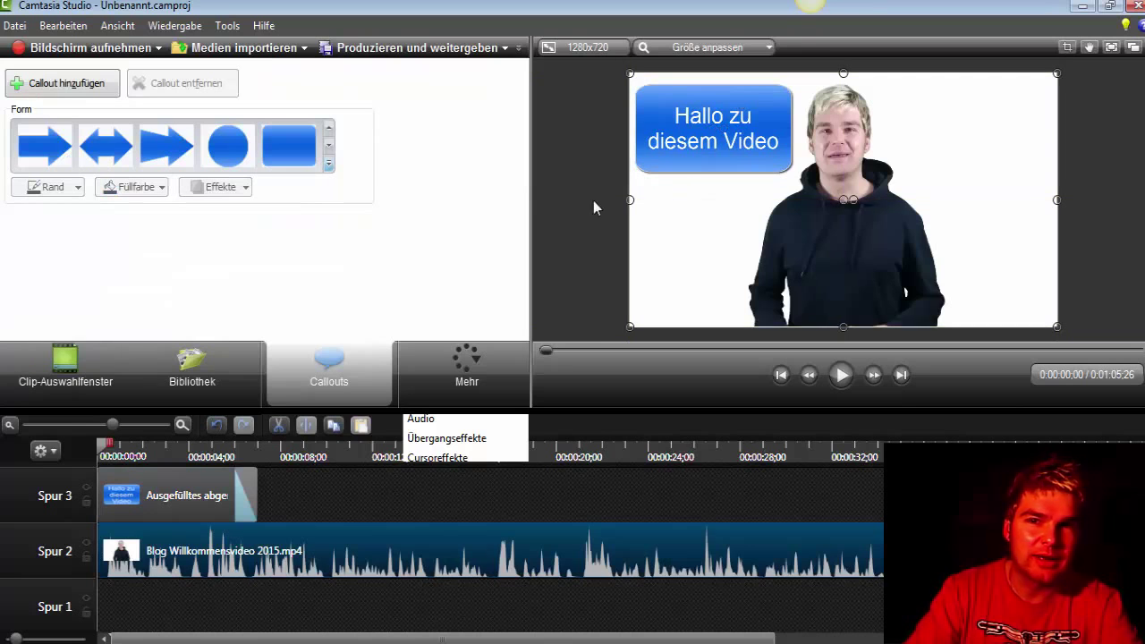
{"action": "left_click", "coordinate": [328, 164]}
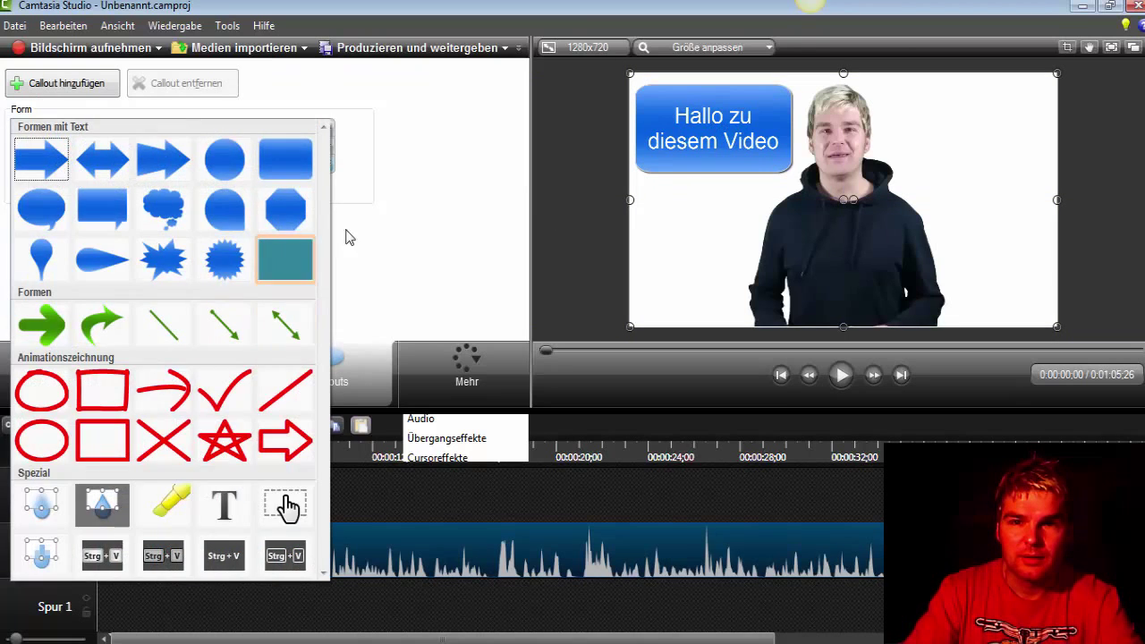
{"action": "left_click", "coordinate": [390, 235]}
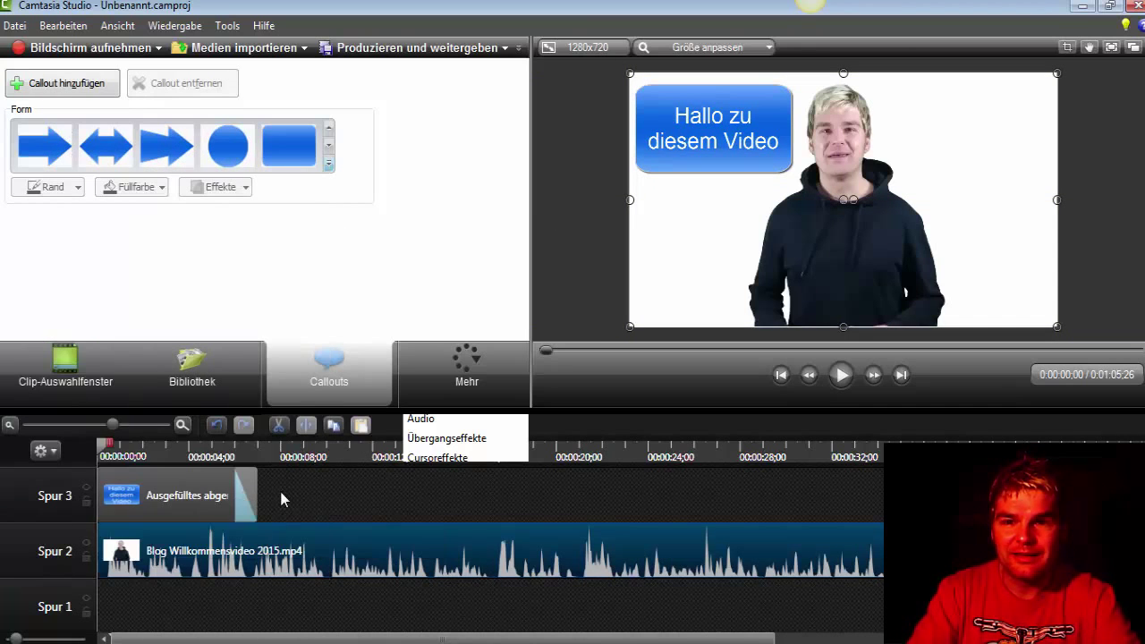
Trim the callout on Spur 3 to run from about 2 to 5 seconds and play back the section
{"action": "left_click", "coordinate": [179, 483]}
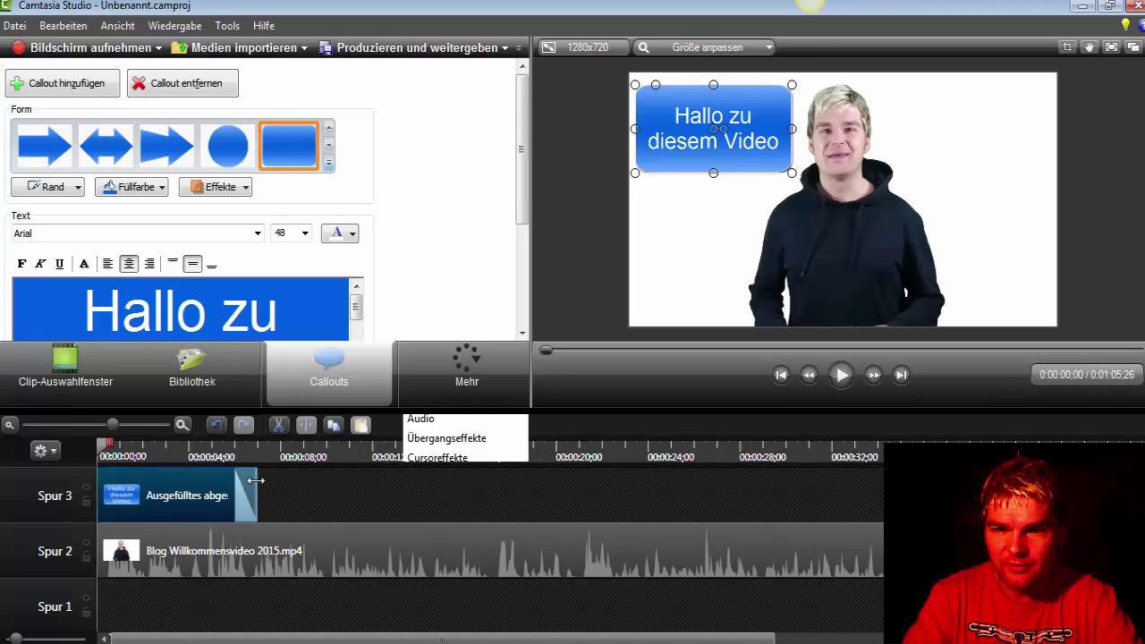
{"action": "left_click_drag", "start_coordinate": [256, 481], "coordinate": [208, 479]}
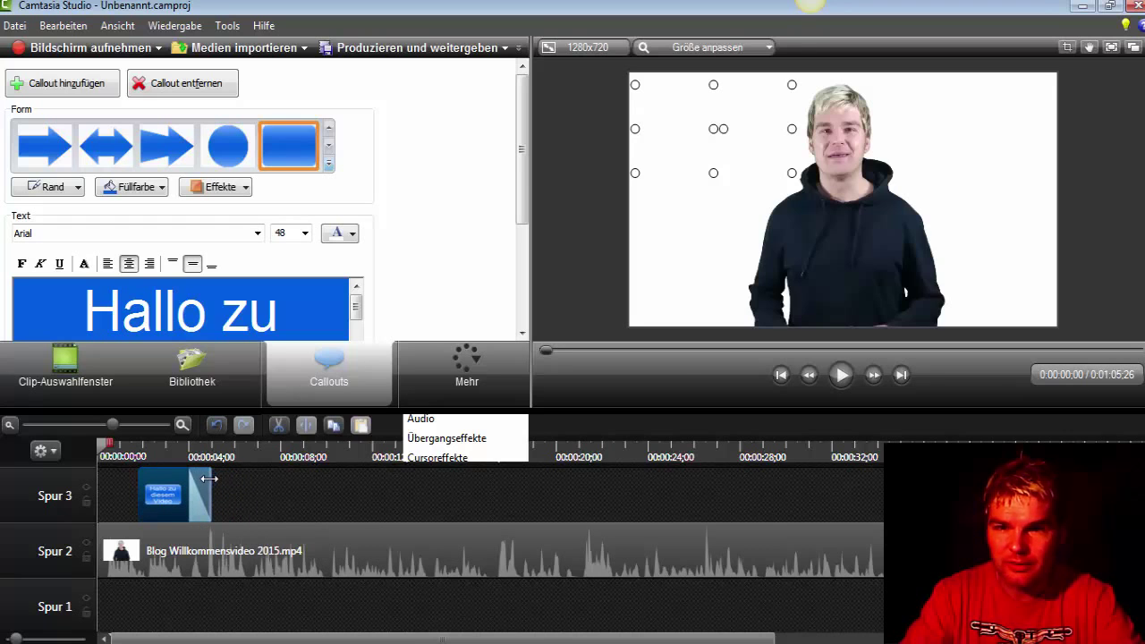
{"action": "left_click", "coordinate": [838, 378]}
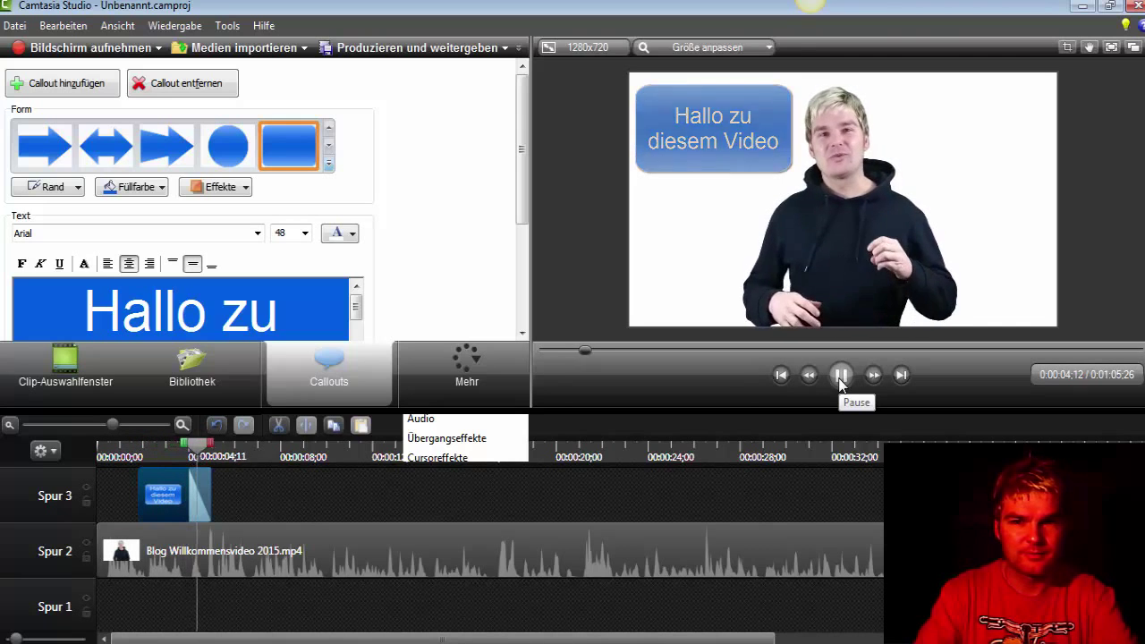
{"action": "left_click", "coordinate": [840, 377]}
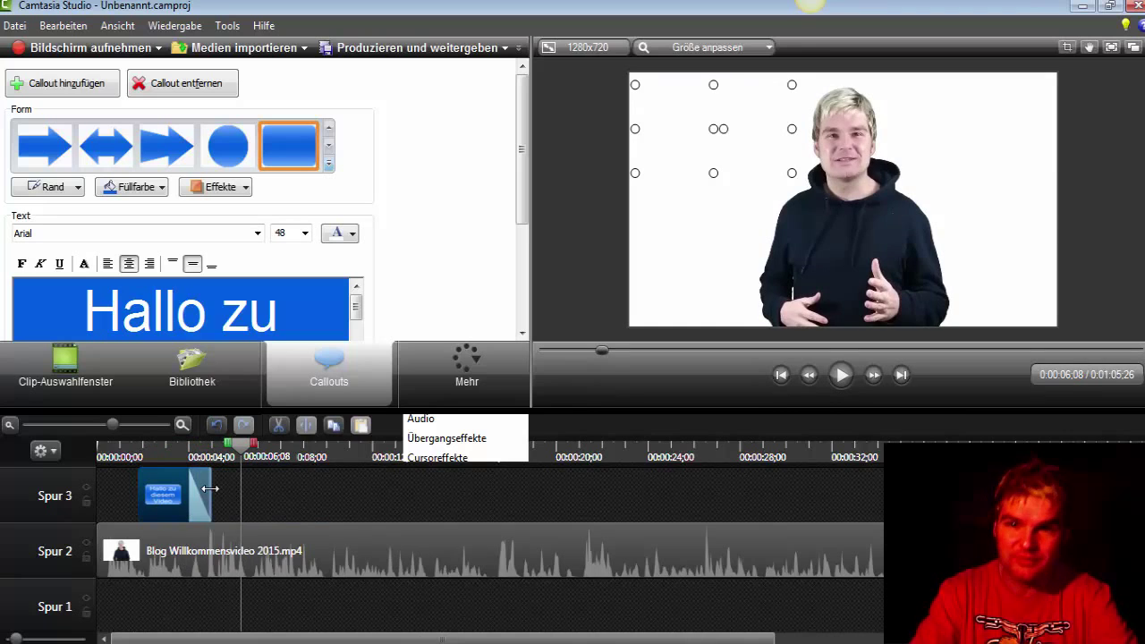
Extend the end of the callout on Spur 3 to about 10.5 seconds and play the video past it
{"action": "left_click_drag", "start_coordinate": [210, 489], "coordinate": [342, 489]}
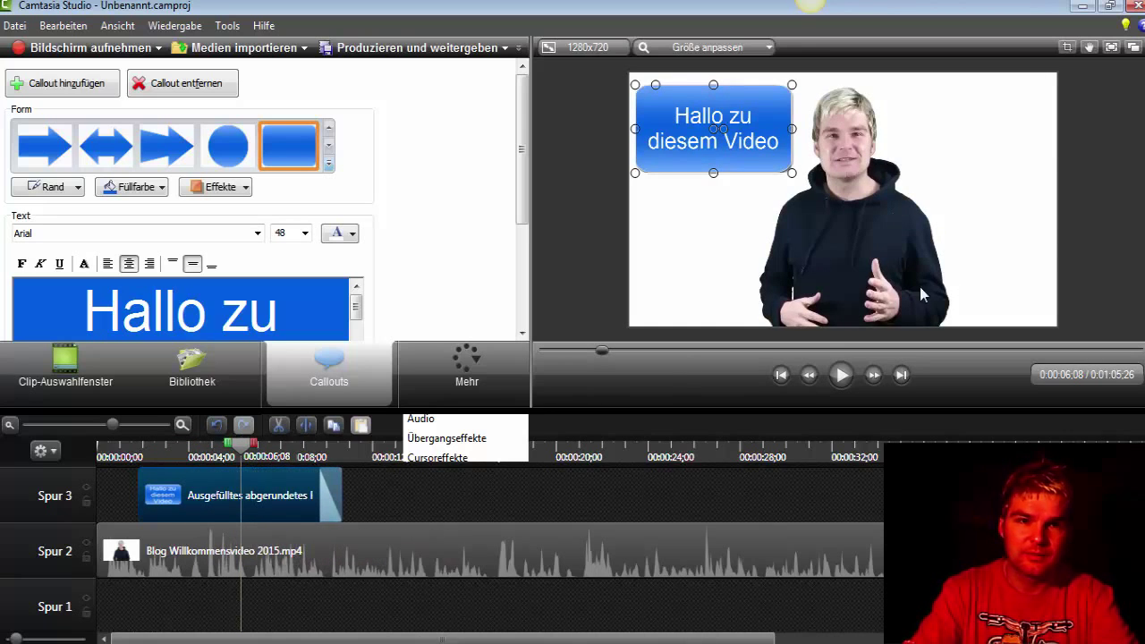
{"action": "left_click", "coordinate": [846, 374]}
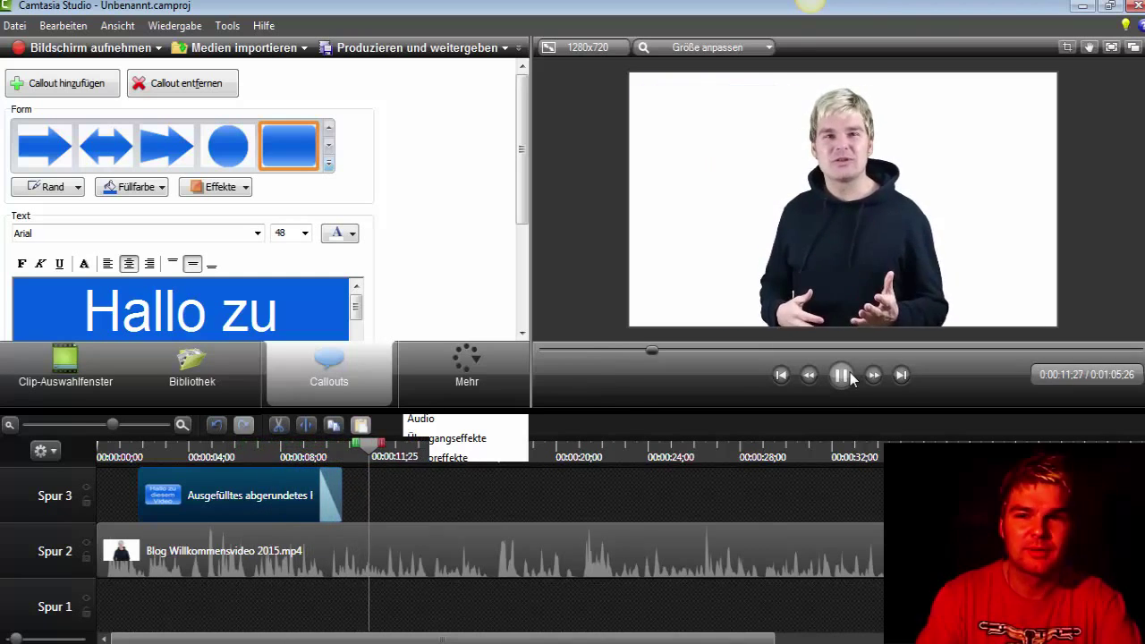
{"action": "left_click", "coordinate": [850, 377]}
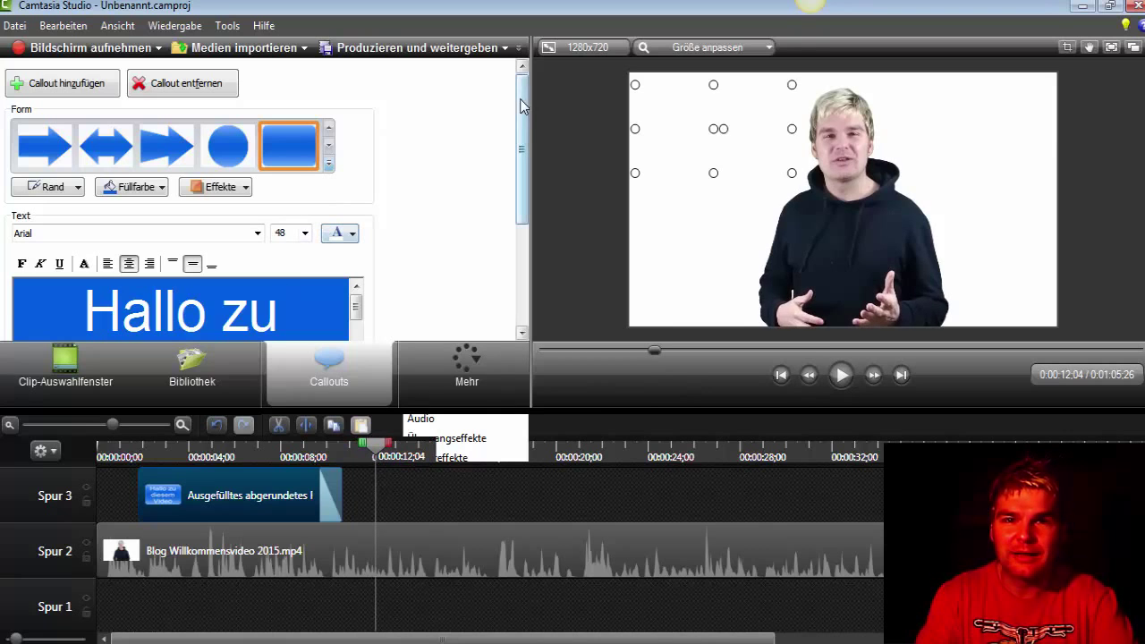
Look through the available callout shapes and delete the blue callout from Spur 3
{"action": "left_click", "coordinate": [329, 166]}
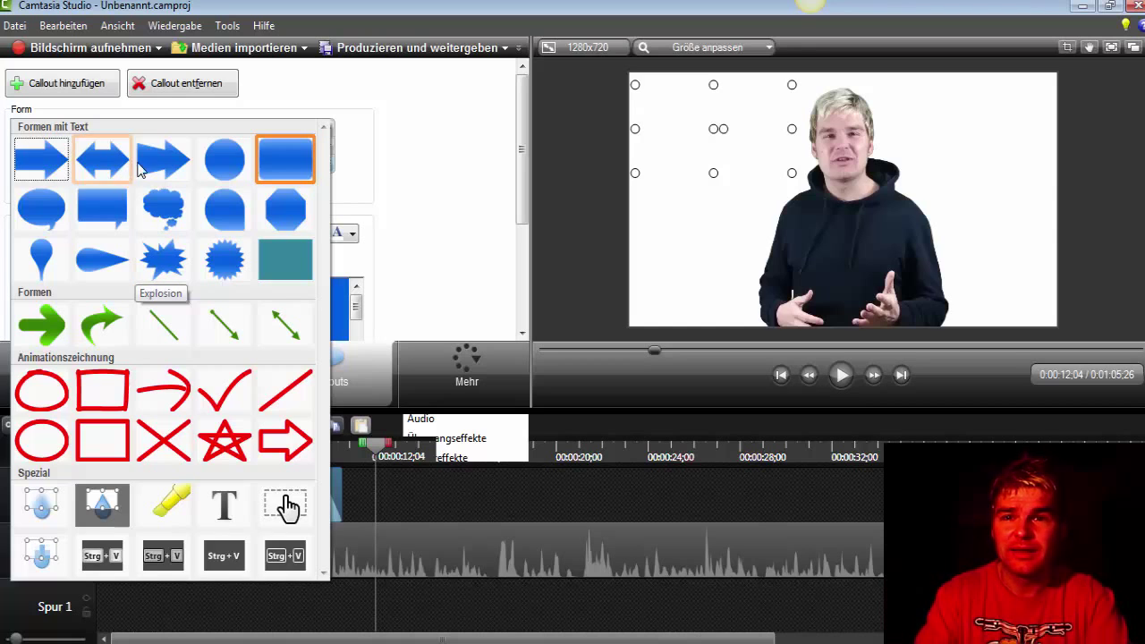
{"action": "left_click", "coordinate": [506, 186]}
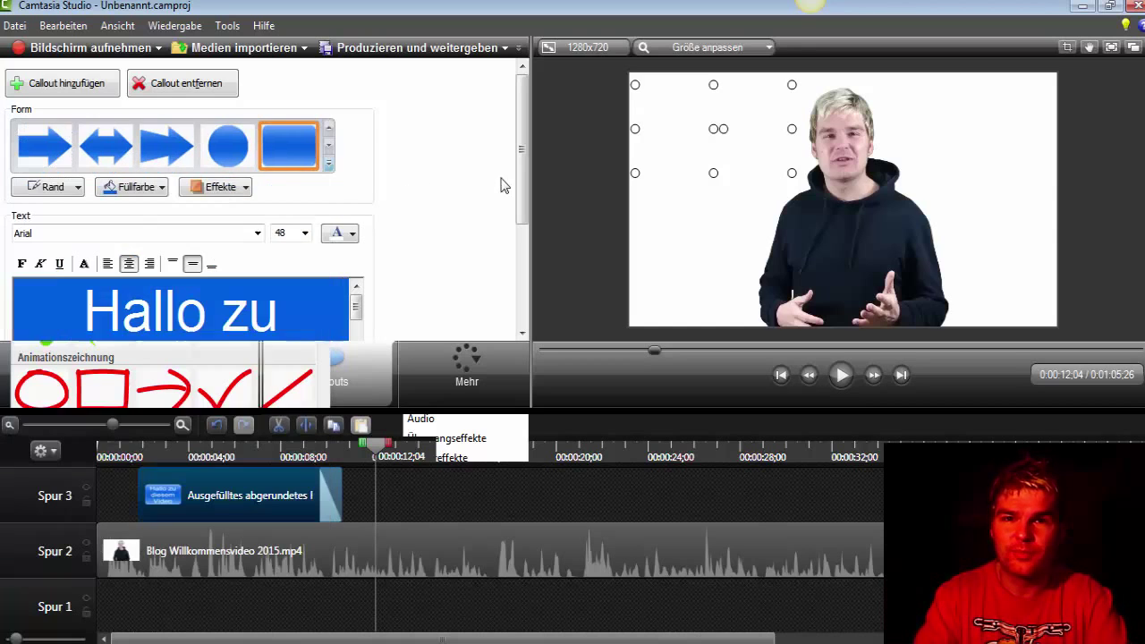
{"action": "key", "text": "Delete"}
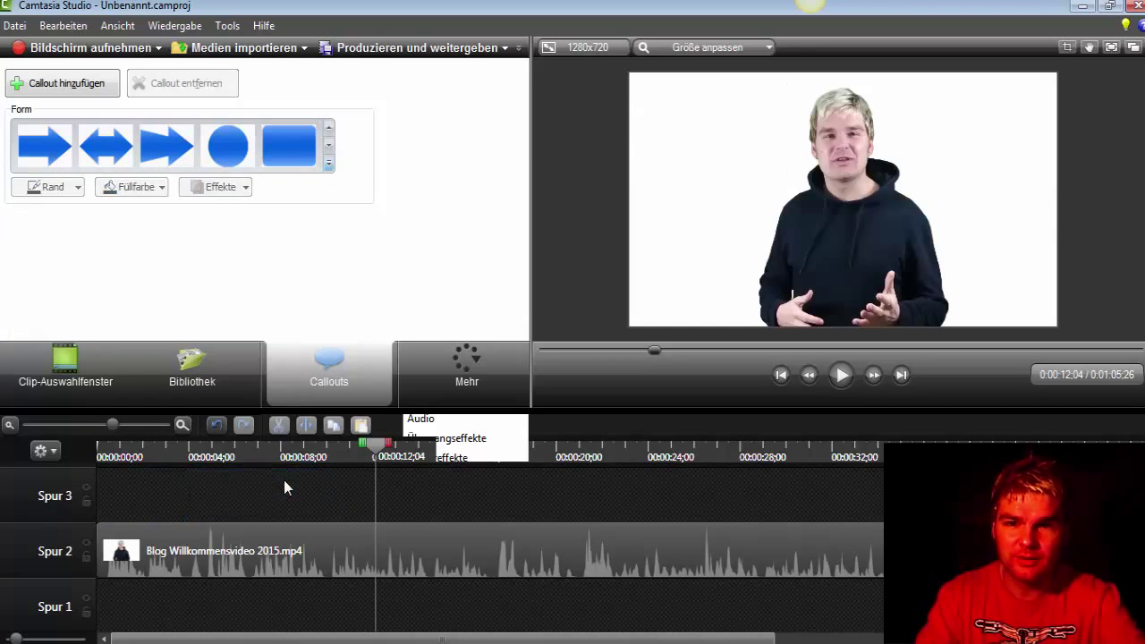
Add the first Animationszeichnung oval callout at 0:00:12;04 on Spur 3 and move it up to the speaker's head
{"action": "left_click", "coordinate": [329, 164]}
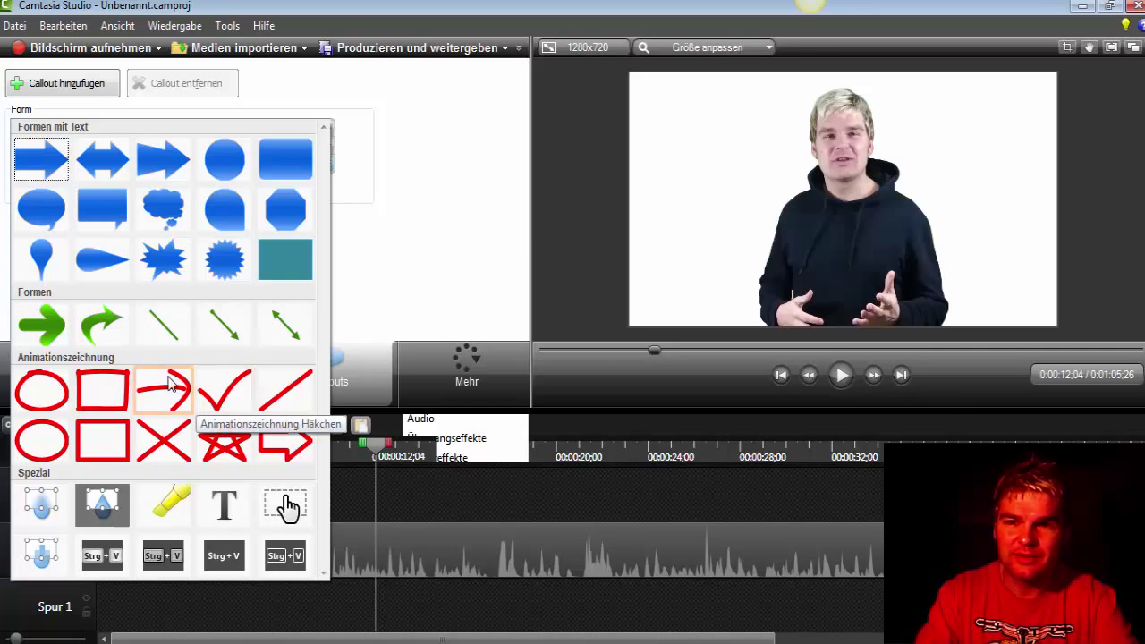
{"action": "left_click", "coordinate": [50, 394]}
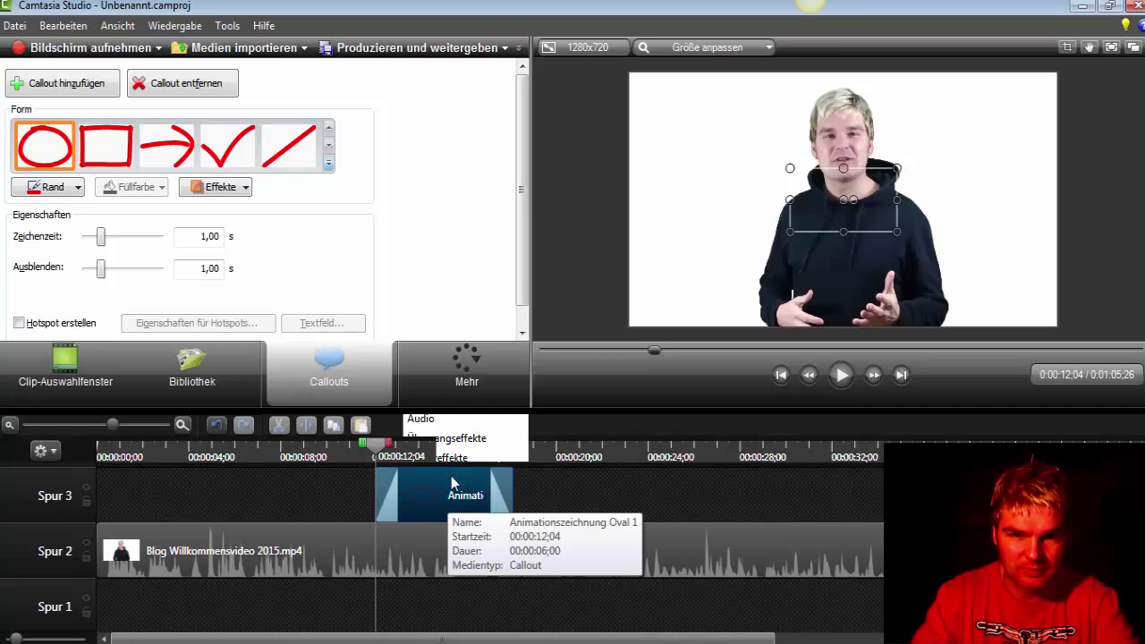
{"action": "mouse_move", "coordinate": [452, 482]}
{"action": "left_mouse_down"}
{"action": "mouse_move", "coordinate": [497, 484]}
{"action": "mouse_move", "coordinate": [458, 483]}
{"action": "left_mouse_up"}
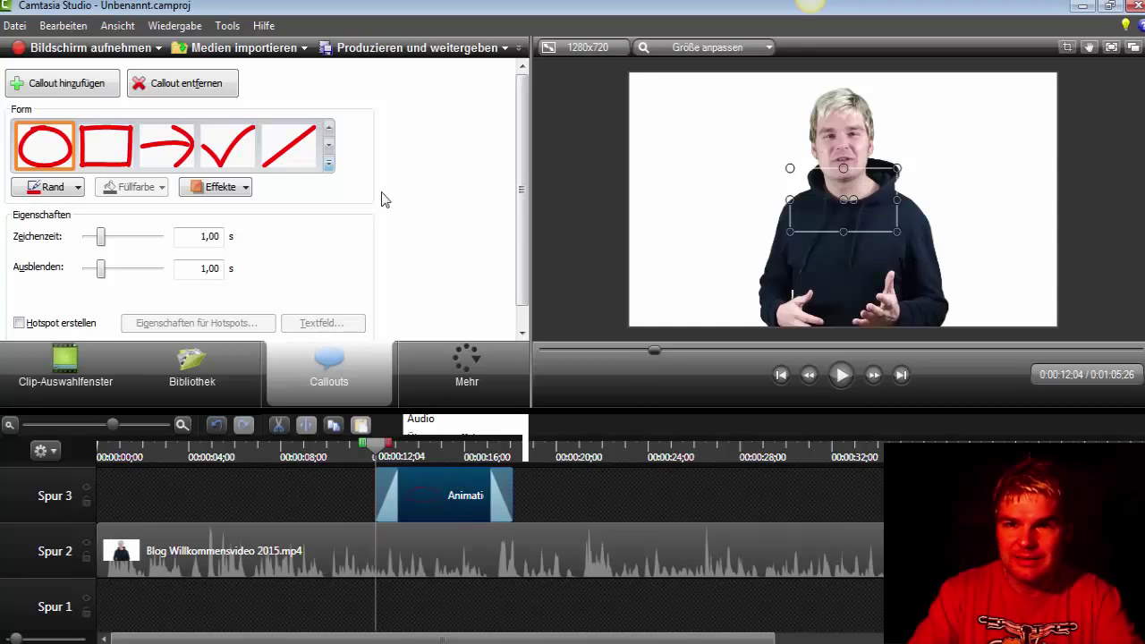
{"action": "left_click", "coordinate": [843, 198]}
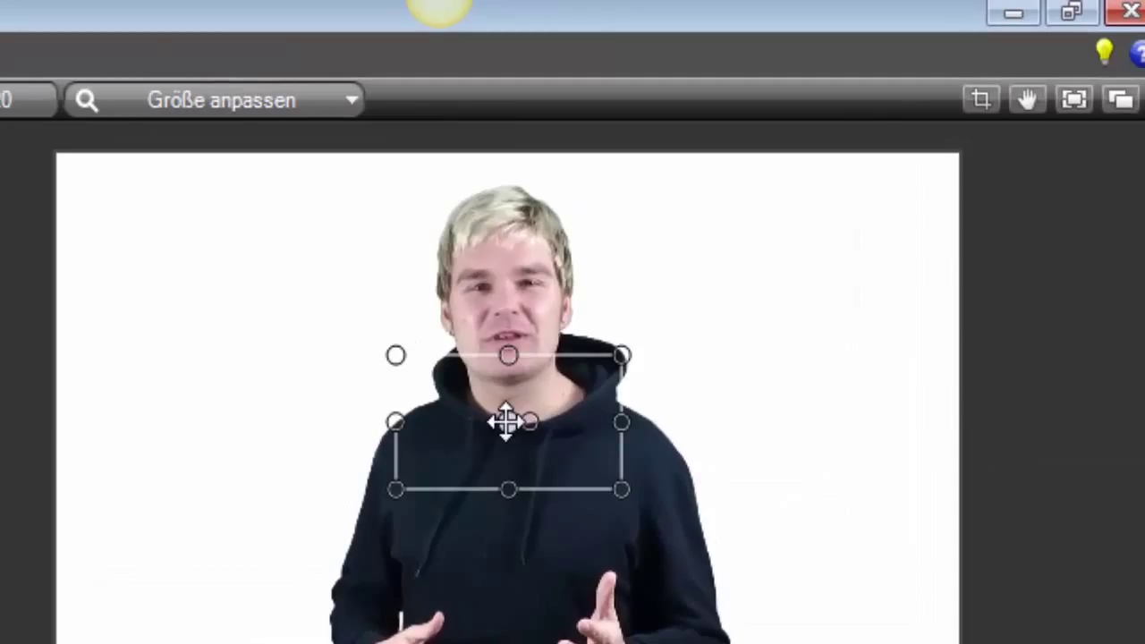
{"action": "left_click_drag", "start_coordinate": [506, 420], "coordinate": [417, 232]}
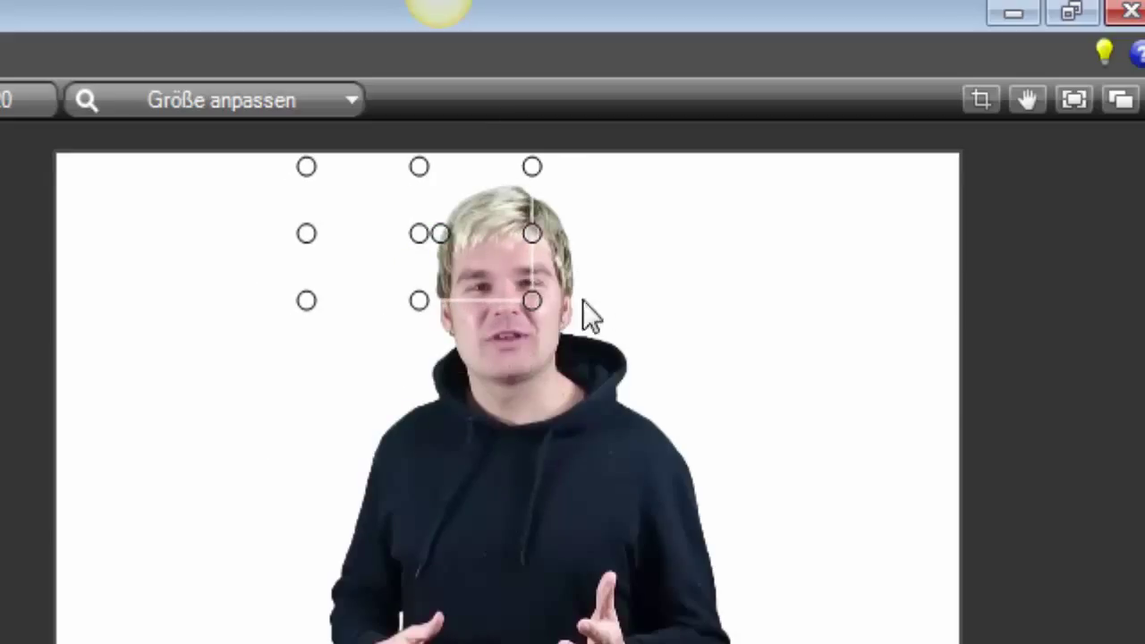
Enlarge the oval callout to encircle the speaker's head, centre it, and play the video through its drawing animation
{"action": "left_click_drag", "start_coordinate": [532, 301], "coordinate": [669, 383]}
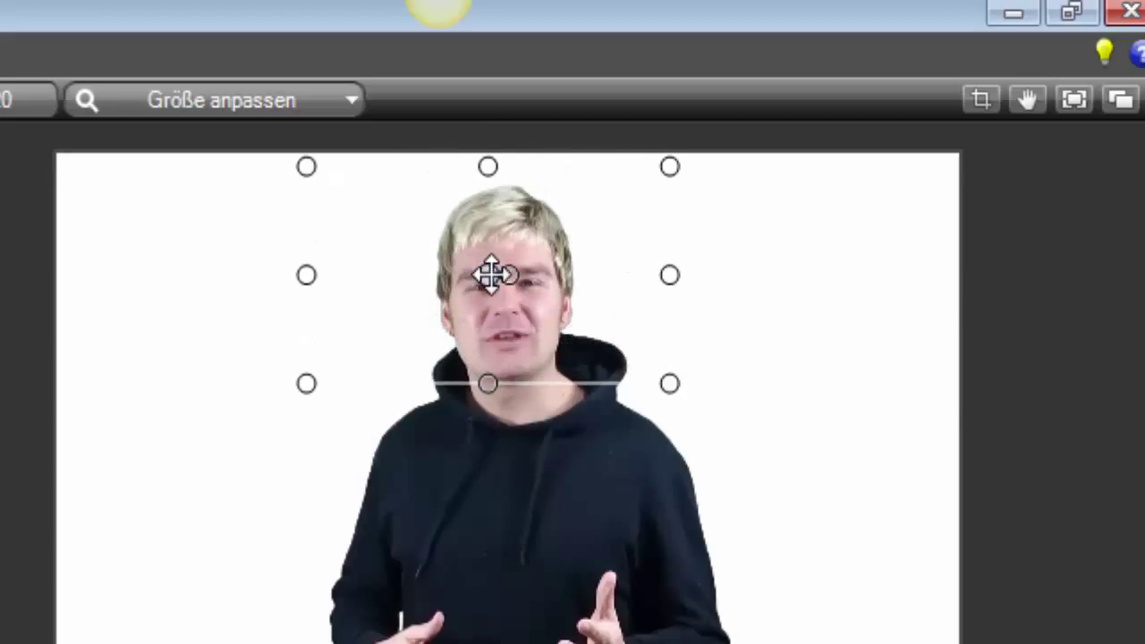
{"action": "mouse_move", "coordinate": [490, 274]}
{"action": "left_mouse_down"}
{"action": "mouse_move", "coordinate": [508, 289]}
{"action": "mouse_move", "coordinate": [502, 282]}
{"action": "left_mouse_up"}
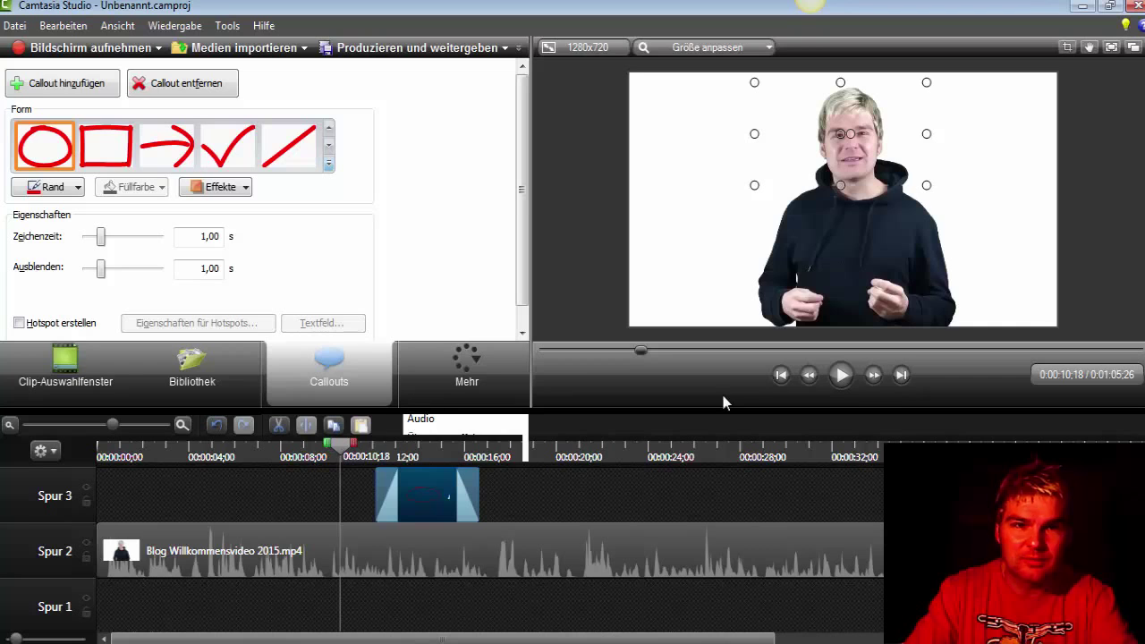
{"action": "left_click", "coordinate": [840, 376]}
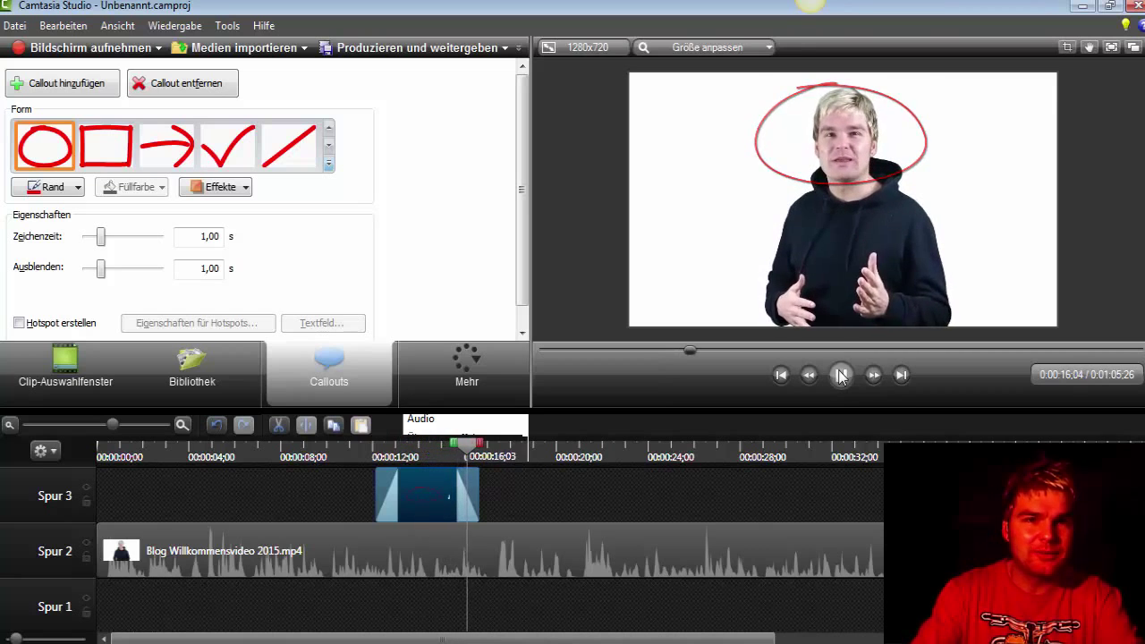
{"action": "left_click", "coordinate": [840, 376]}
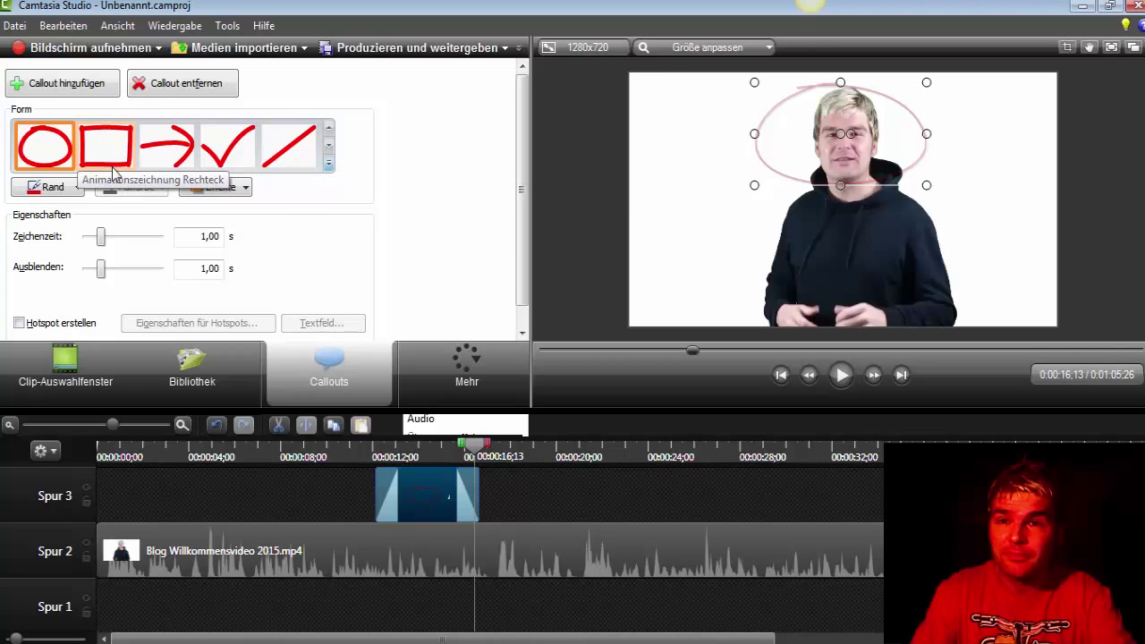
Look through the available callout shapes and delete the animated oval callout from Spur 3
{"action": "left_click", "coordinate": [328, 163]}
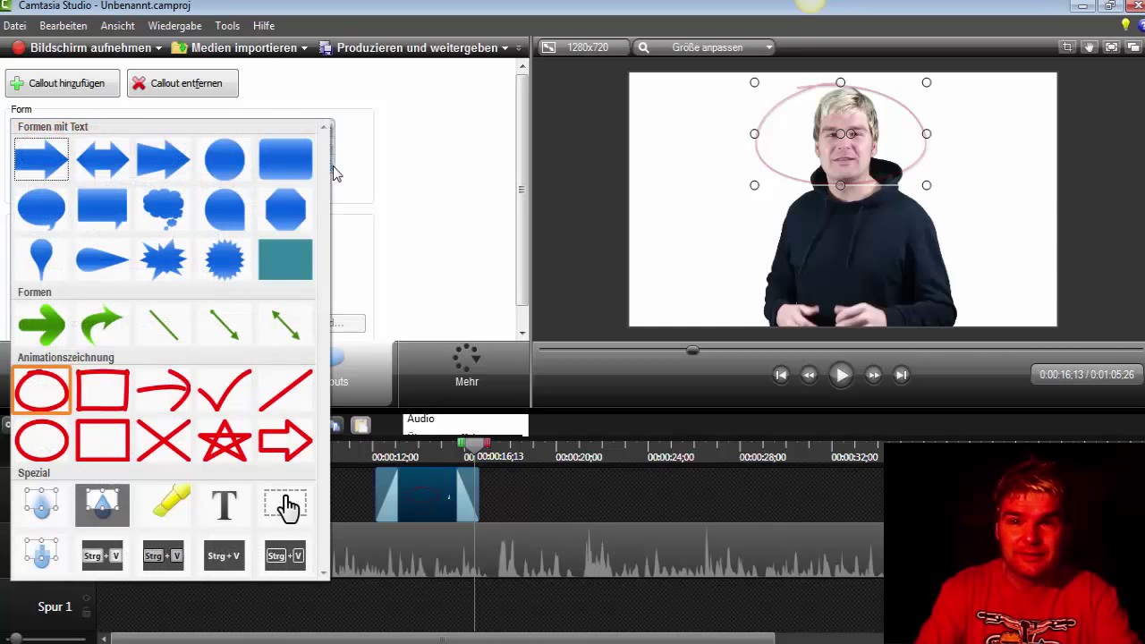
{"action": "left_click", "coordinate": [427, 482]}
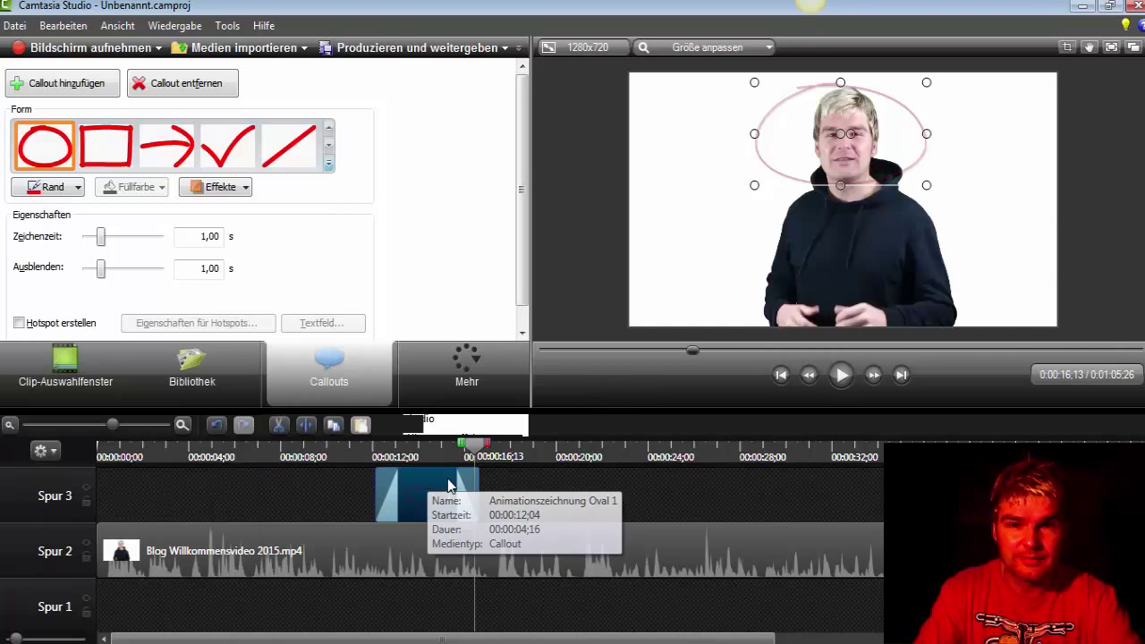
{"action": "key", "text": "Delete"}
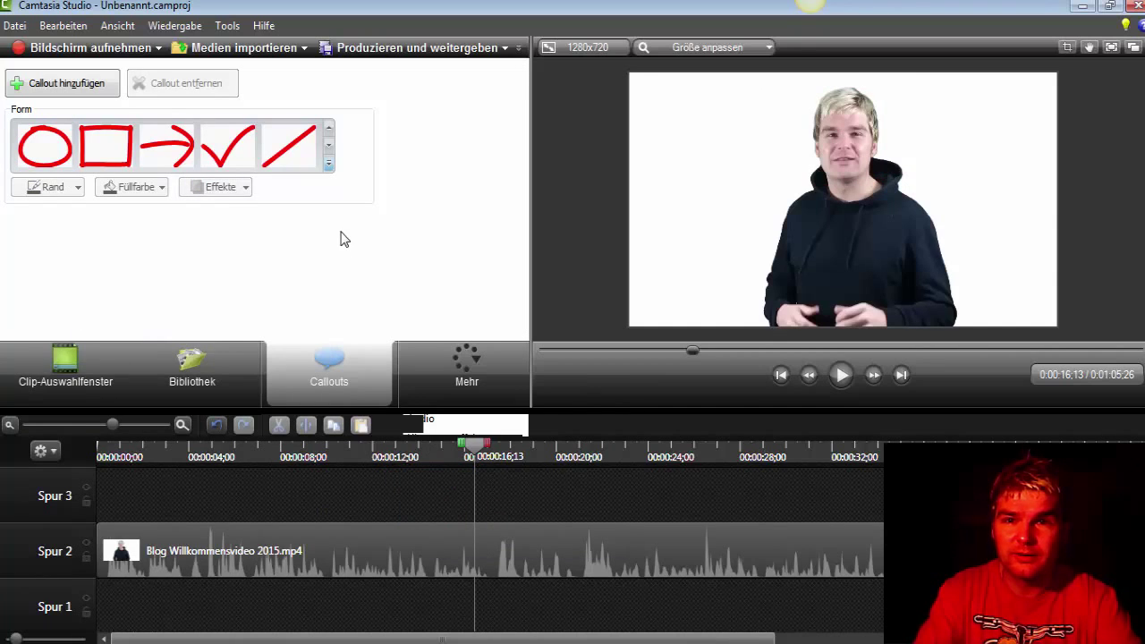
Add an Unschärfe callout at 0:00:16;13 on Spur 3 and move and enlarge it to cover the speaker's head
{"action": "left_click", "coordinate": [329, 165]}
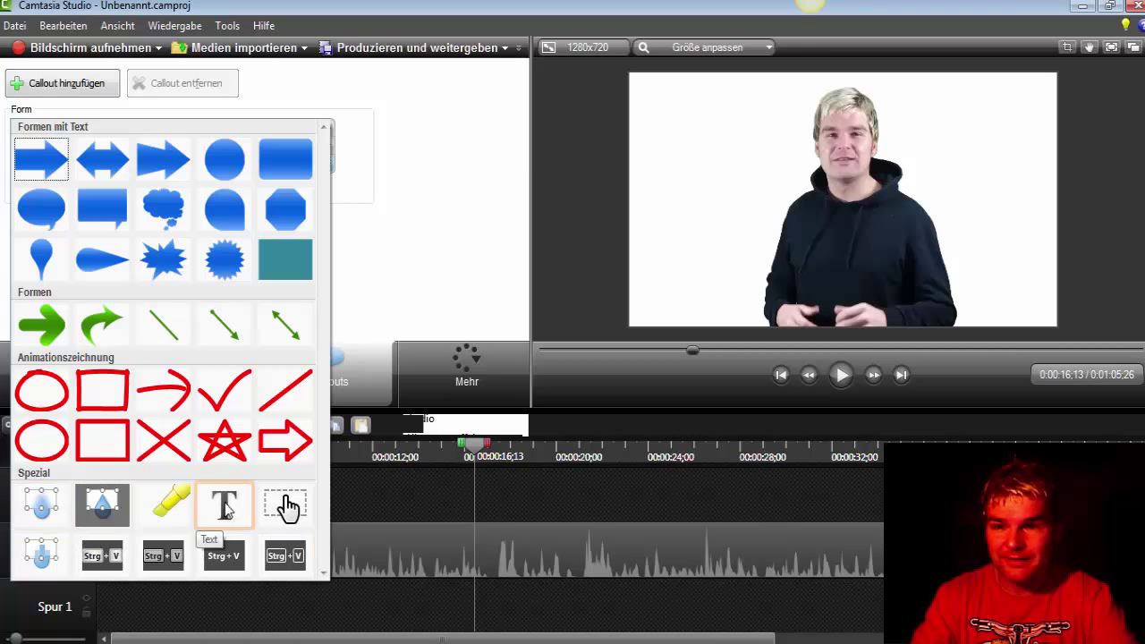
{"action": "left_click", "coordinate": [41, 502]}
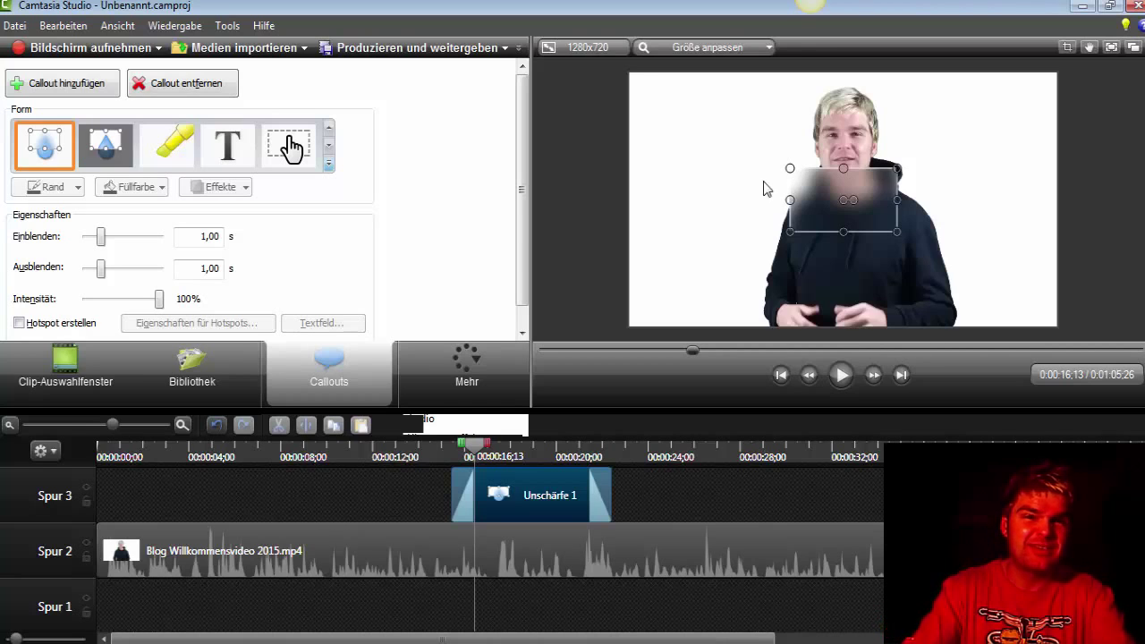
{"action": "left_click_drag", "start_coordinate": [808, 187], "coordinate": [787, 100]}
{"action": "left_click_drag", "start_coordinate": [872, 144], "coordinate": [909, 188]}
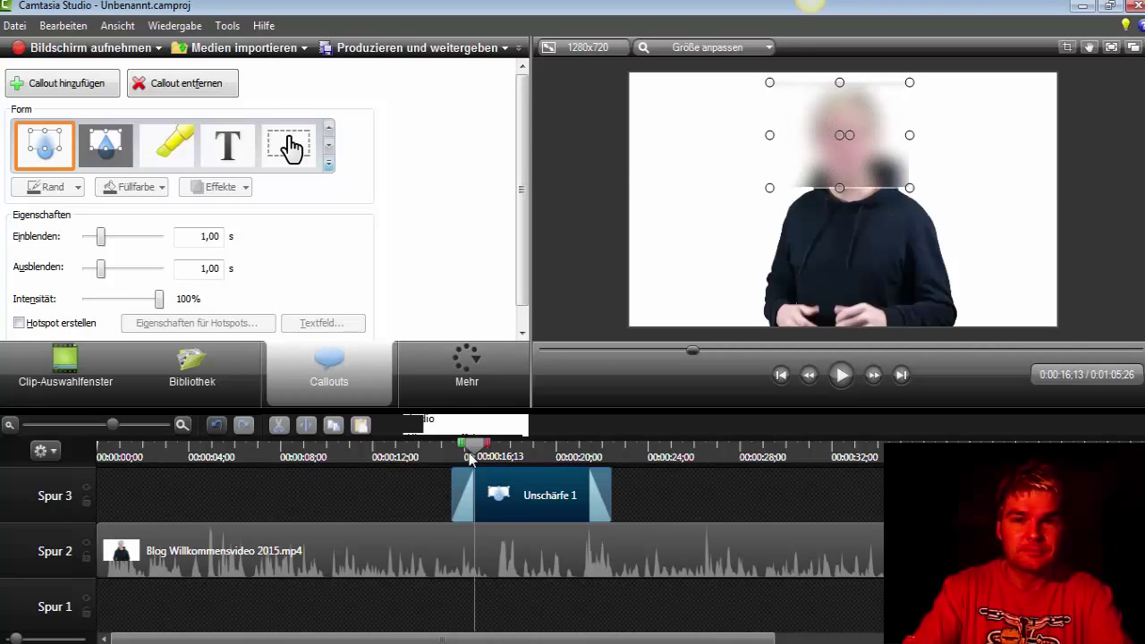
Play the video from 0:00:13;15 to about 20 seconds to check the blur over the speaker's face
{"action": "left_click_drag", "start_coordinate": [474, 444], "coordinate": [407, 444]}
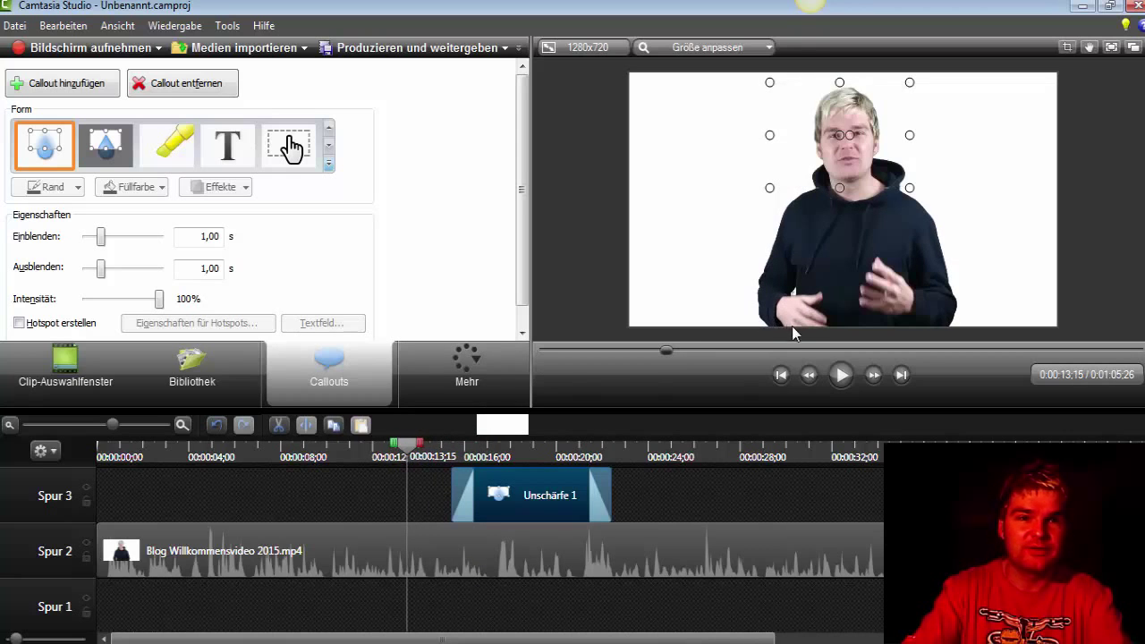
{"action": "left_click", "coordinate": [840, 375]}
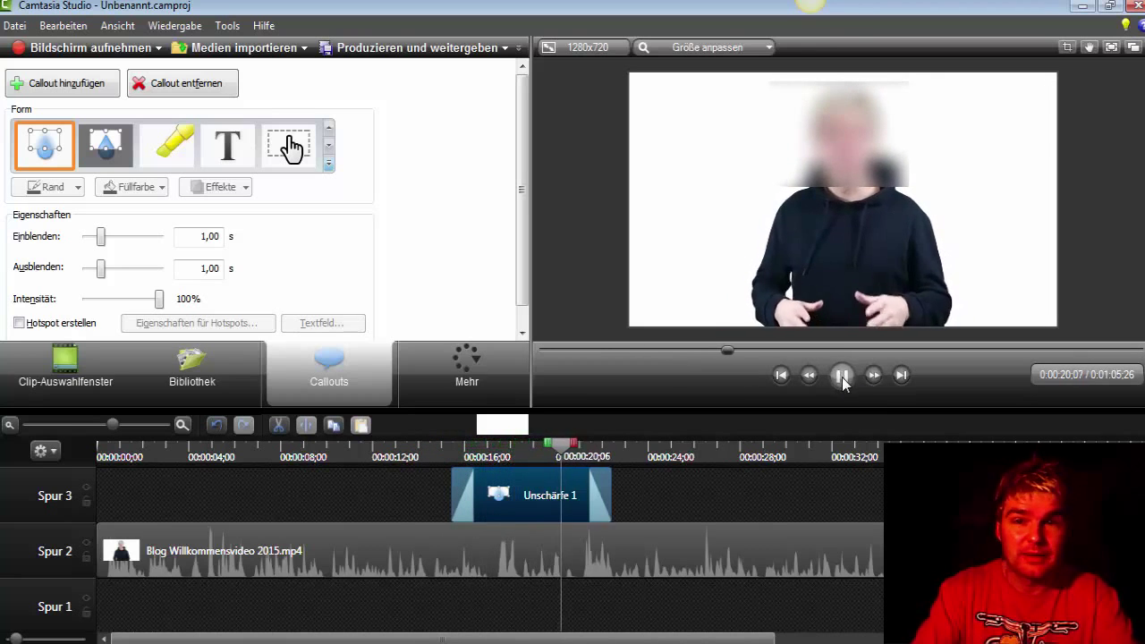
{"action": "left_click", "coordinate": [840, 375]}
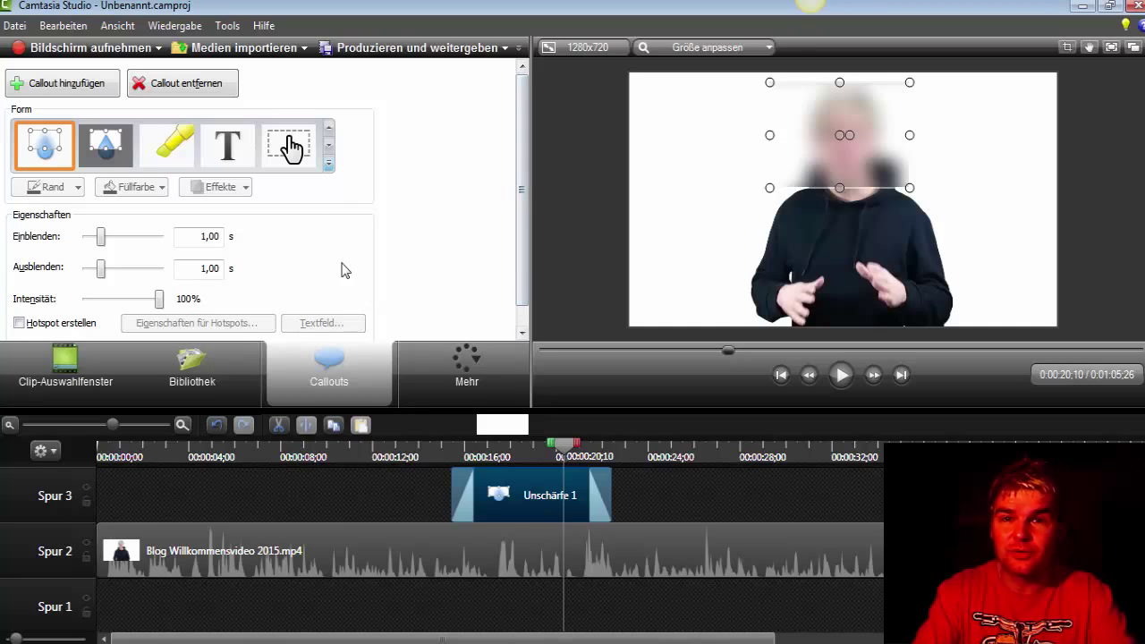
Look at the Verpixeln option among the special callouts and delete the Unschärfe callout from Spur 3
{"action": "left_click", "coordinate": [327, 165]}
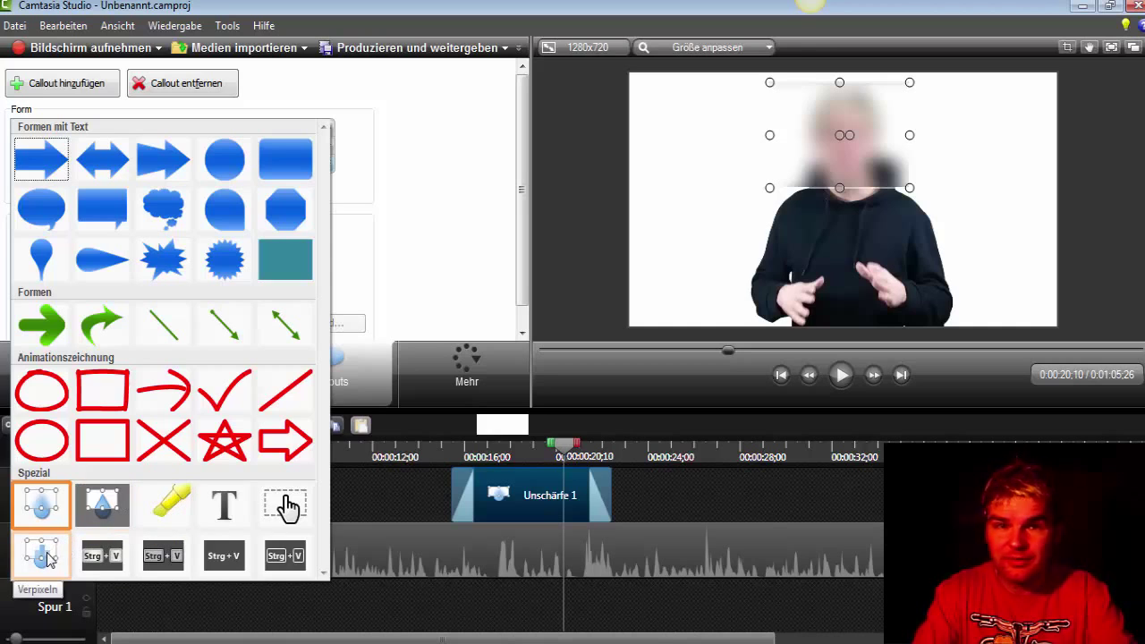
{"action": "left_click", "coordinate": [511, 483]}
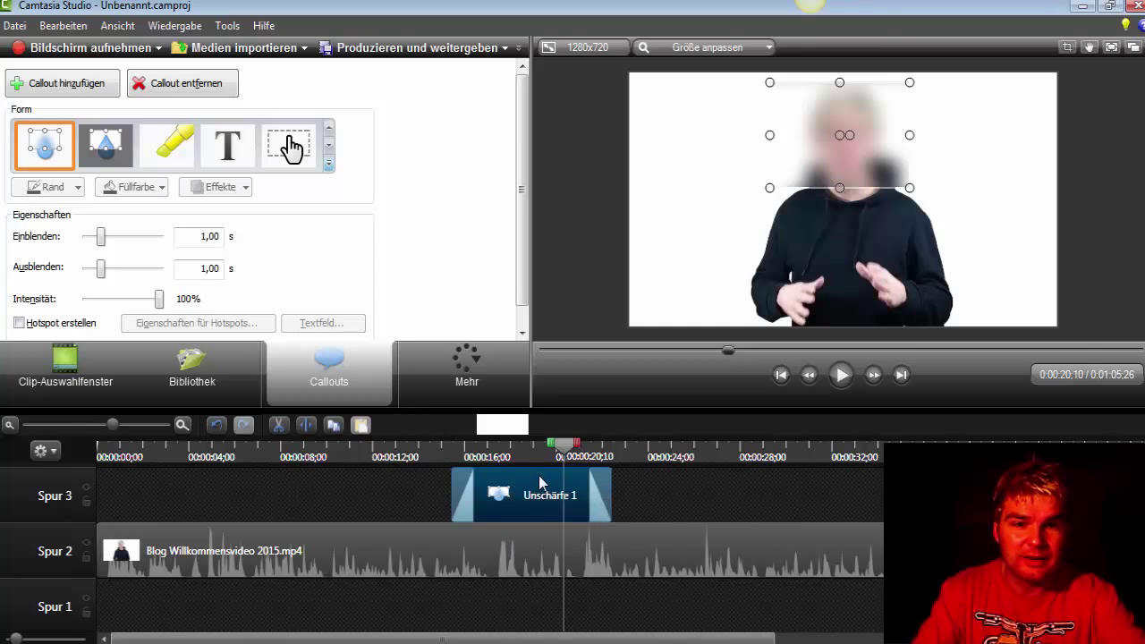
{"action": "key", "text": "Delete"}
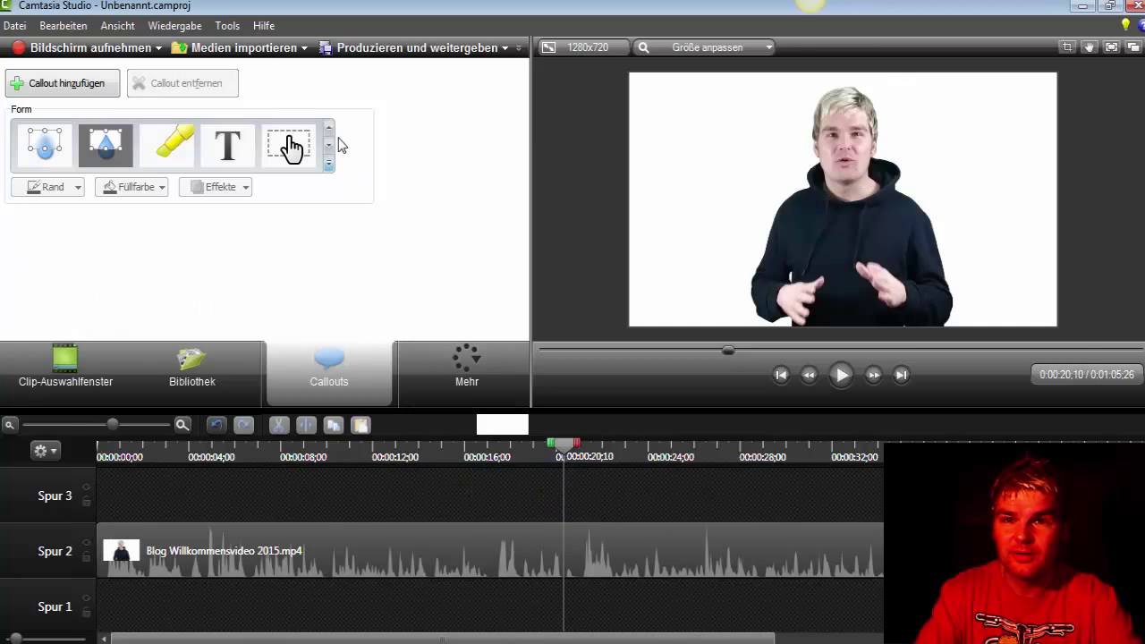
Add a Verpixeln callout at 0:00:20;10 on Spur 3 and position and enlarge it over the speaker's head
{"action": "left_click", "coordinate": [329, 165]}
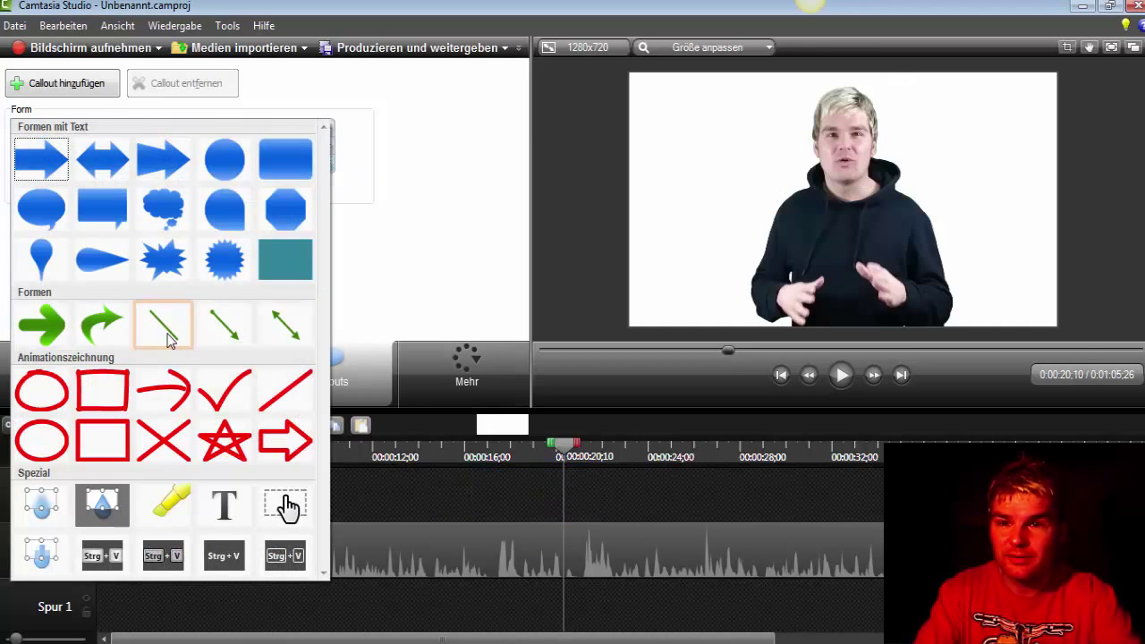
{"action": "left_click", "coordinate": [41, 556]}
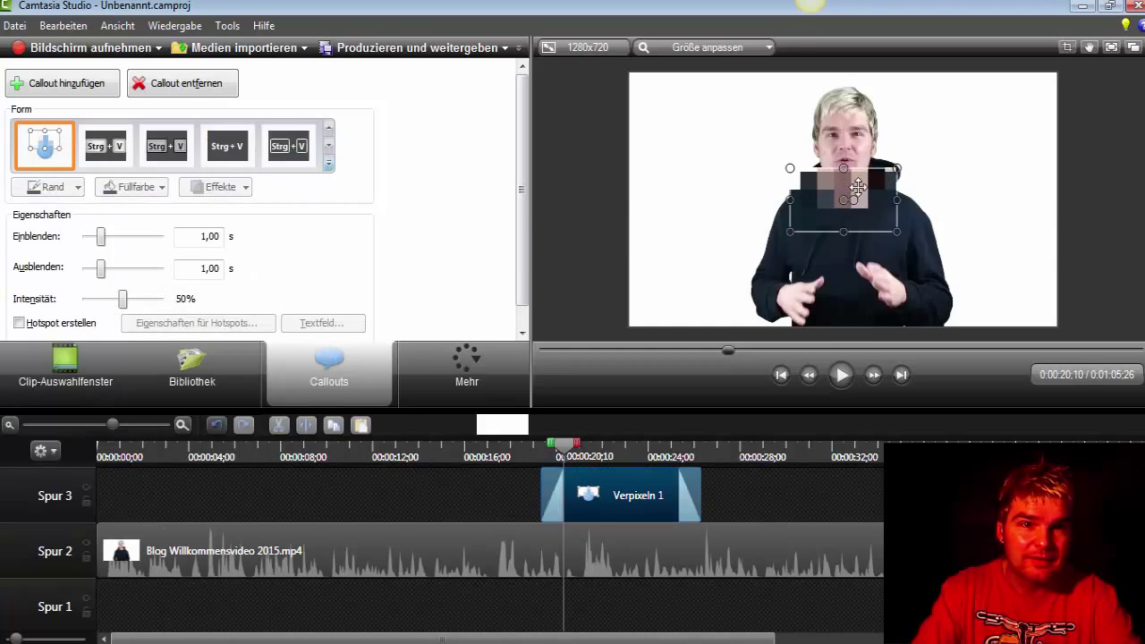
{"action": "left_click_drag", "start_coordinate": [879, 214], "coordinate": [911, 200]}
{"action": "left_click", "coordinate": [863, 134]}
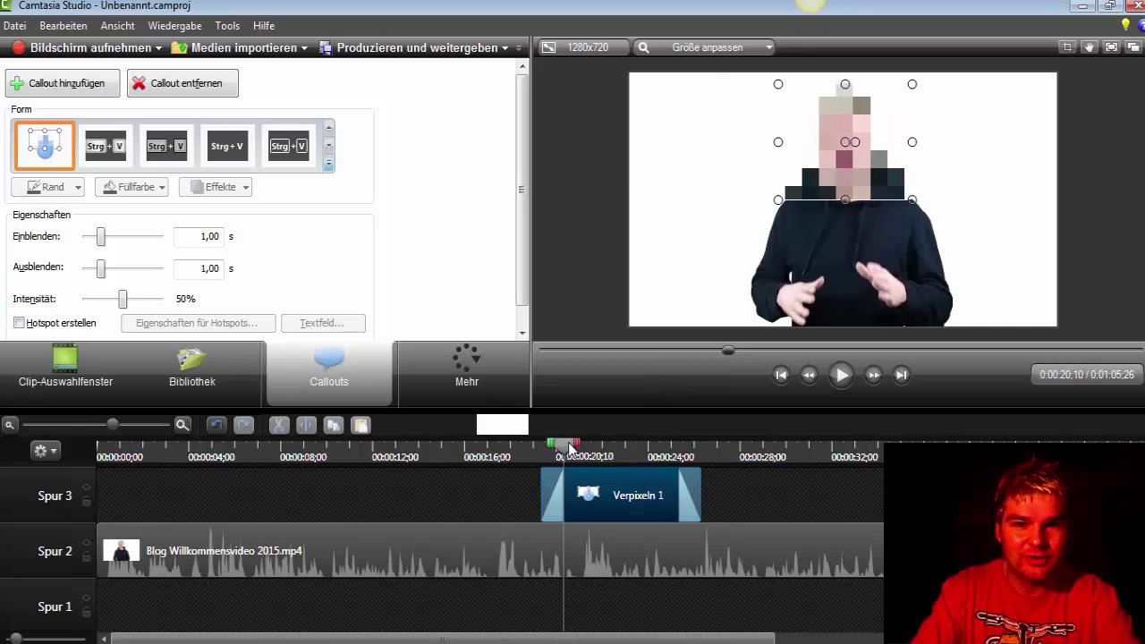
Play the video from 0:00:16;25 to about 23 seconds to check the pixelation over the speaker's face
{"action": "left_click_drag", "start_coordinate": [565, 445], "coordinate": [484, 447]}
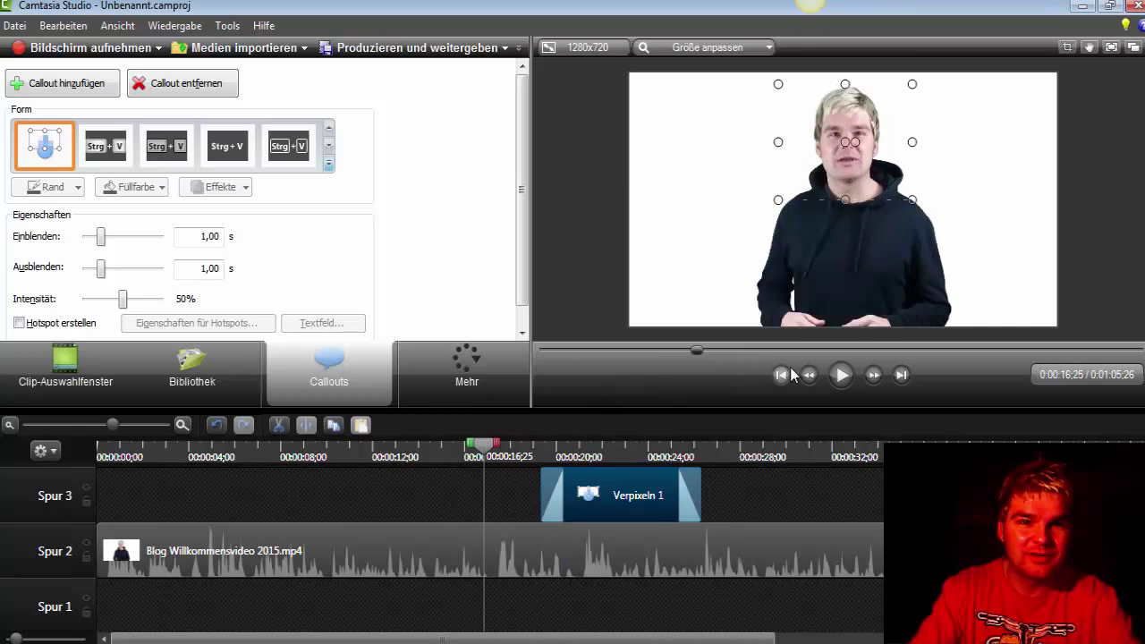
{"action": "left_click", "coordinate": [841, 375]}
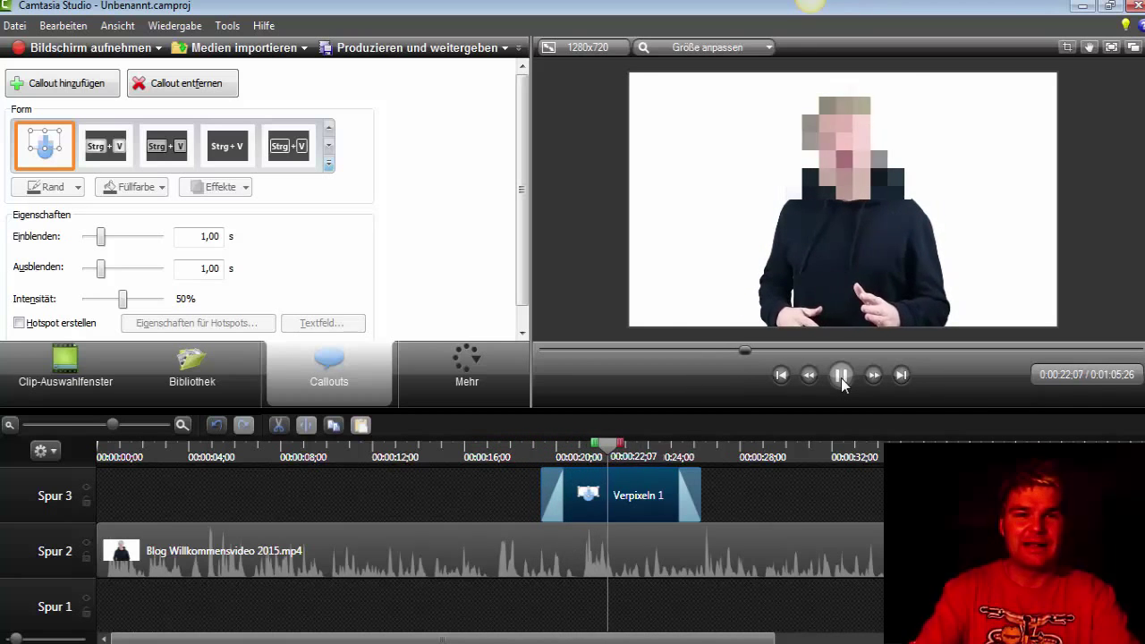
{"action": "left_click", "coordinate": [841, 378]}
Look through the callout shapes again and delete the Verpixeln callout from Spur 3
{"action": "left_click", "coordinate": [328, 164]}
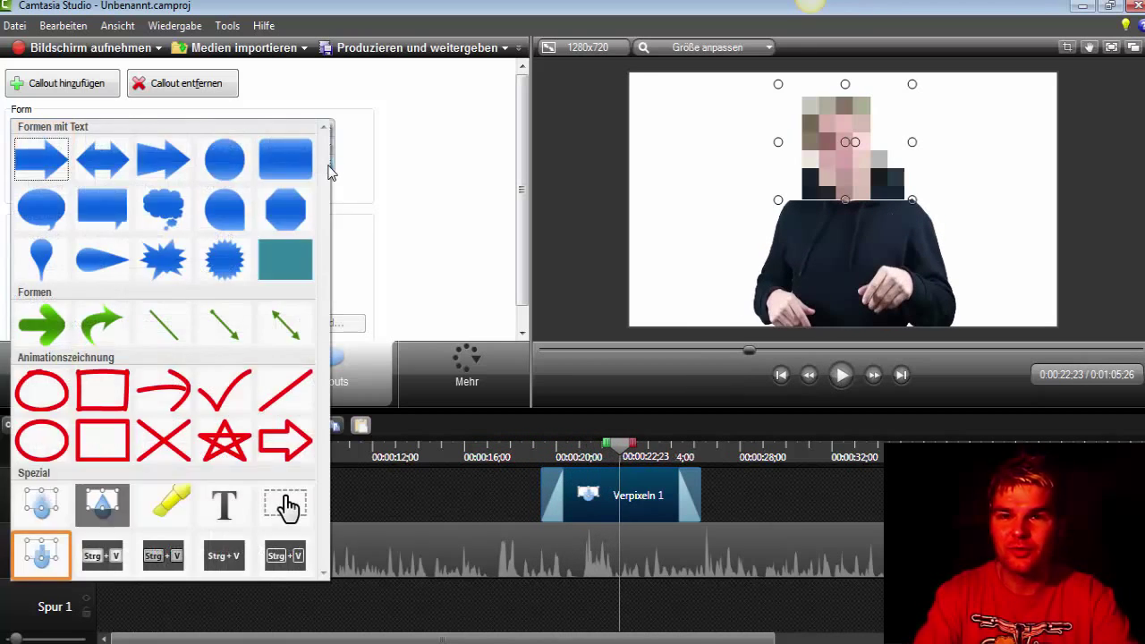
{"action": "left_click", "coordinate": [667, 493]}
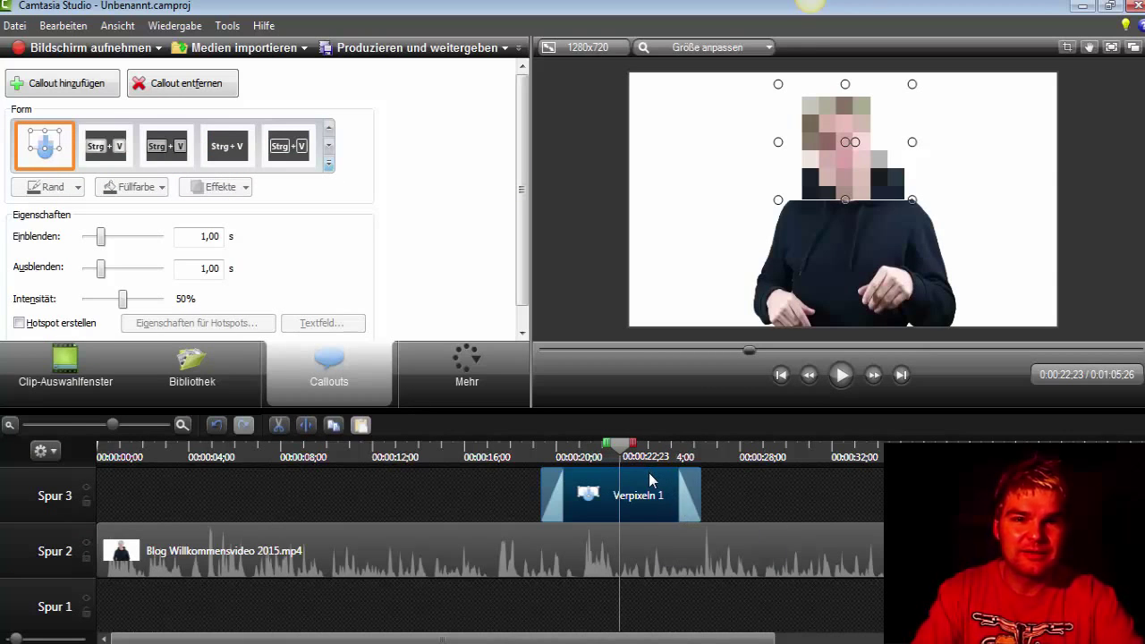
{"action": "key", "text": "Delete"}
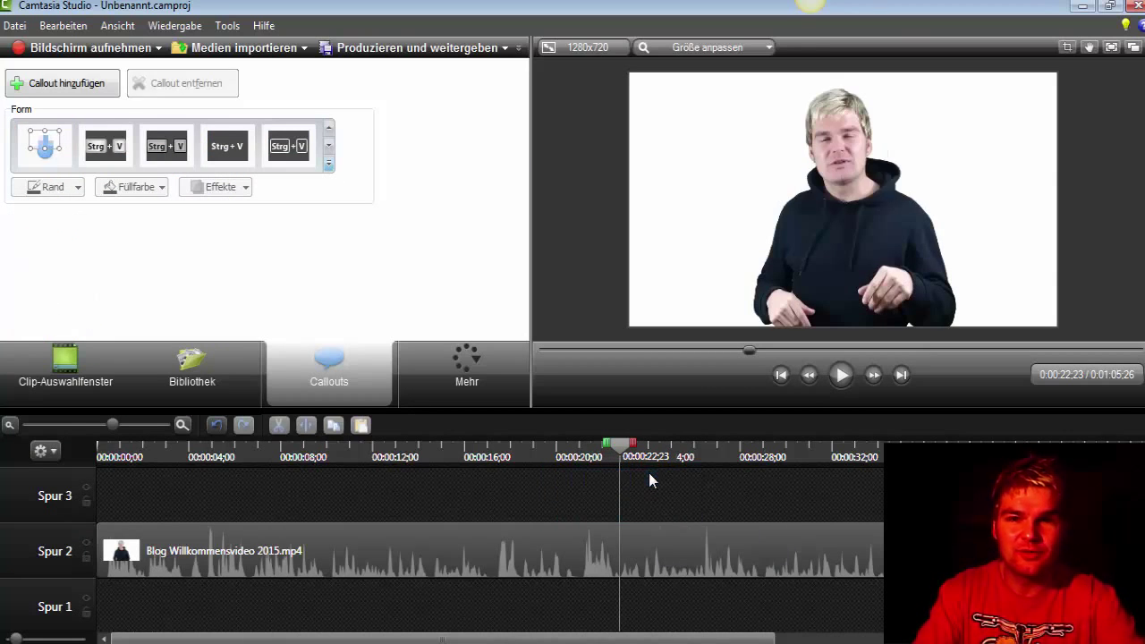
Add the first Strg+V keystroke callout at 0:00:22;23 on Spur 3 and move it beside the speaker's head, over the white background
{"action": "left_click", "coordinate": [328, 165]}
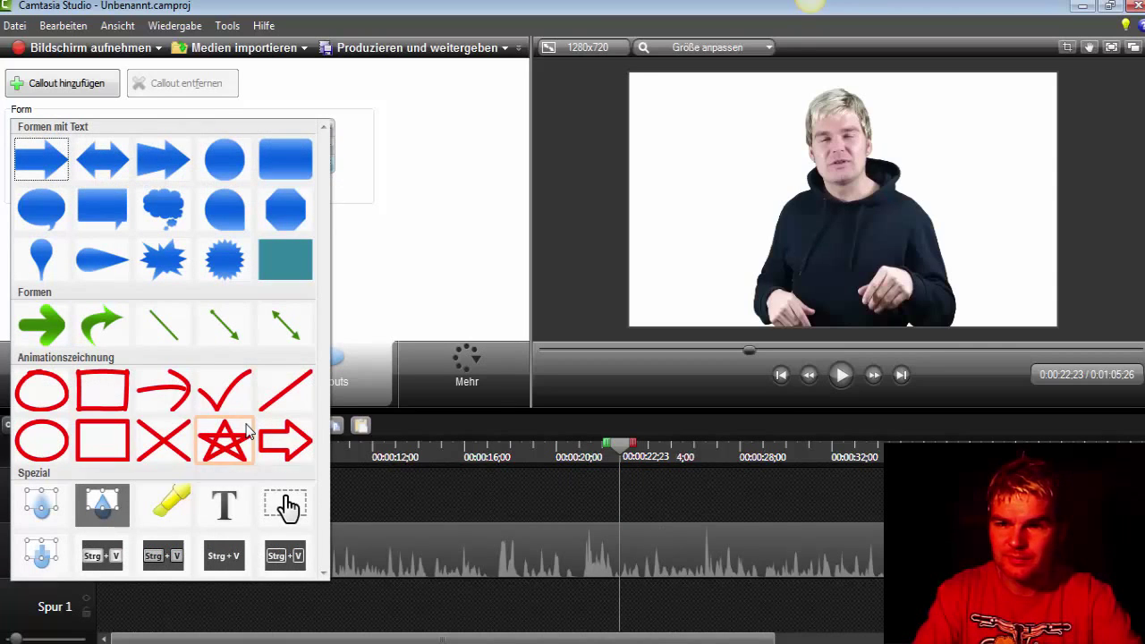
{"action": "left_click", "coordinate": [103, 561]}
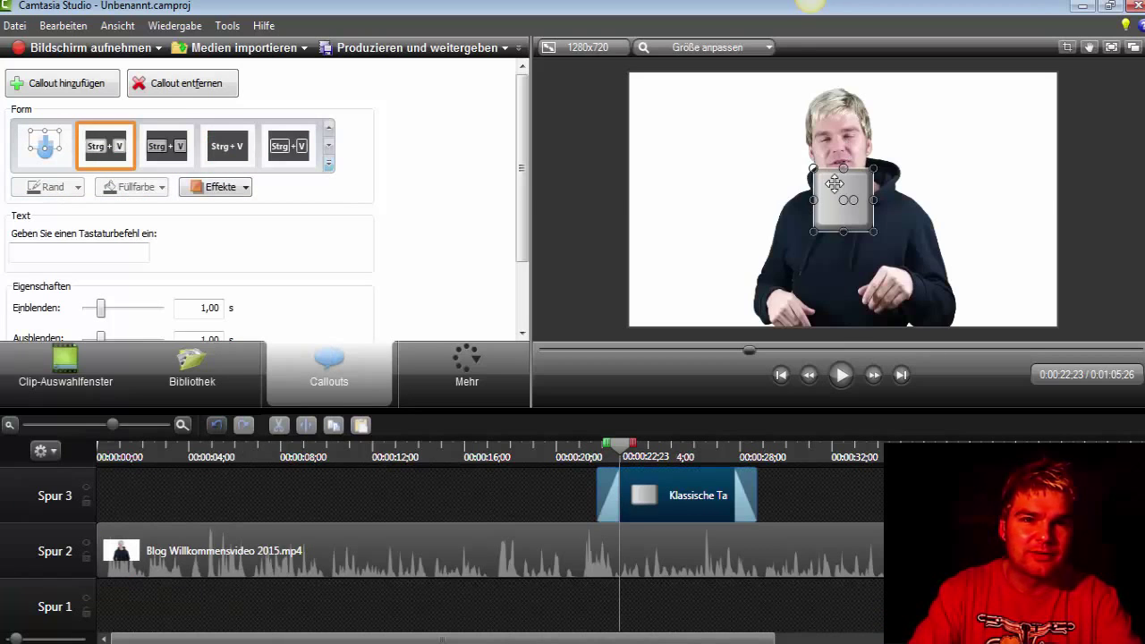
{"action": "left_click_drag", "start_coordinate": [834, 183], "coordinate": [695, 116]}
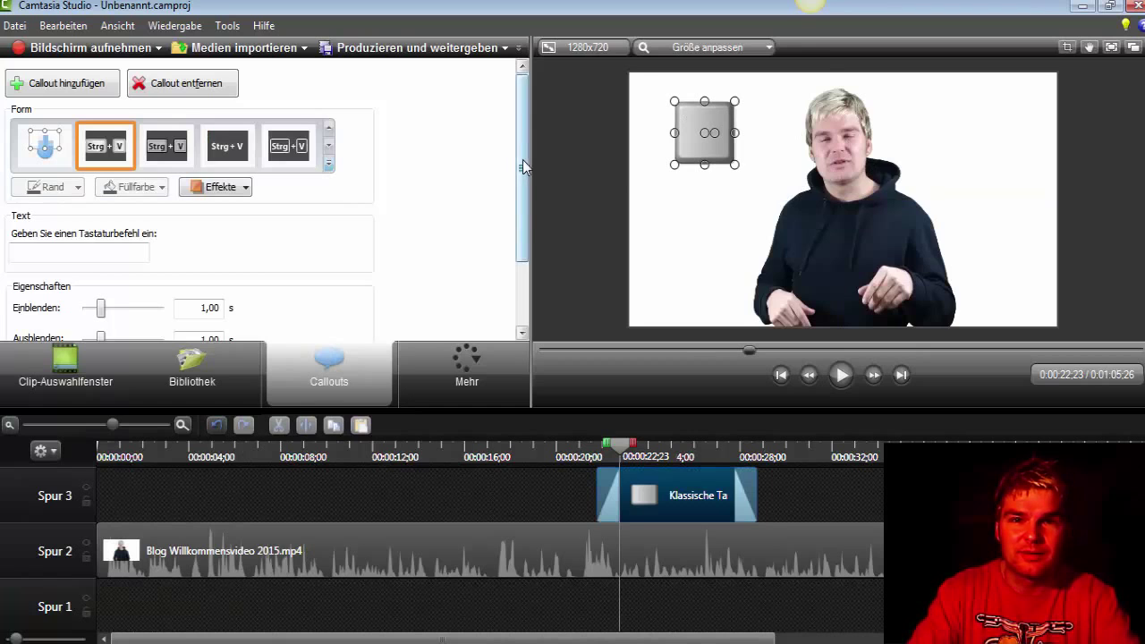
Set the keystroke callout's keyboard command to the Backspace key so it reads "Rück", and deselect the callout
{"action": "left_click_drag", "start_coordinate": [524, 168], "coordinate": [523, 230]}
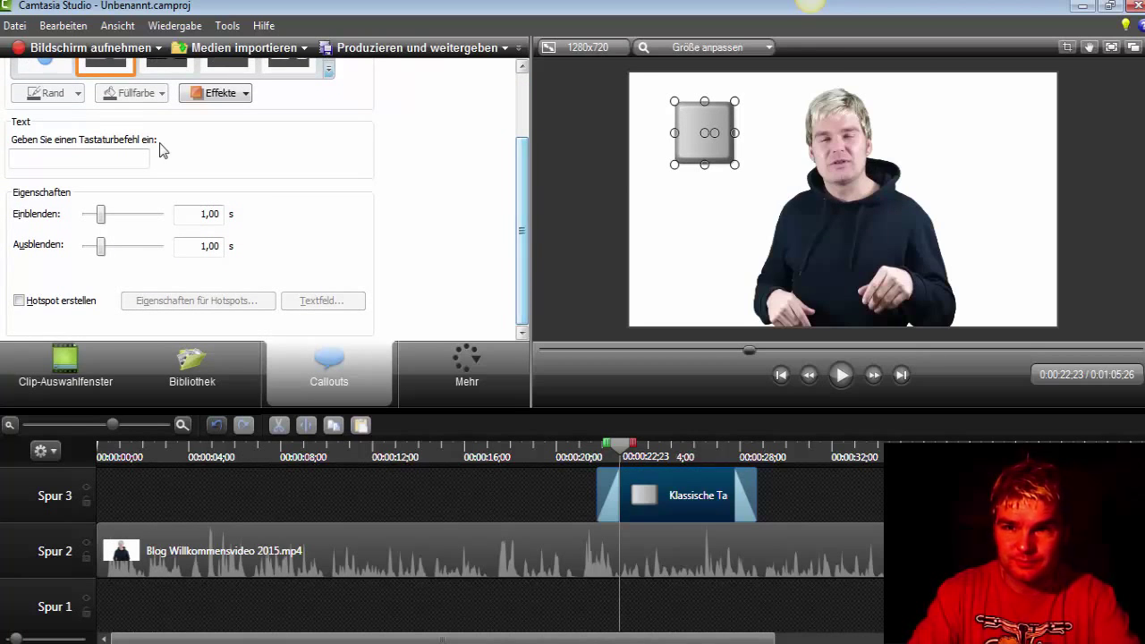
{"action": "left_click", "coordinate": [125, 158]}
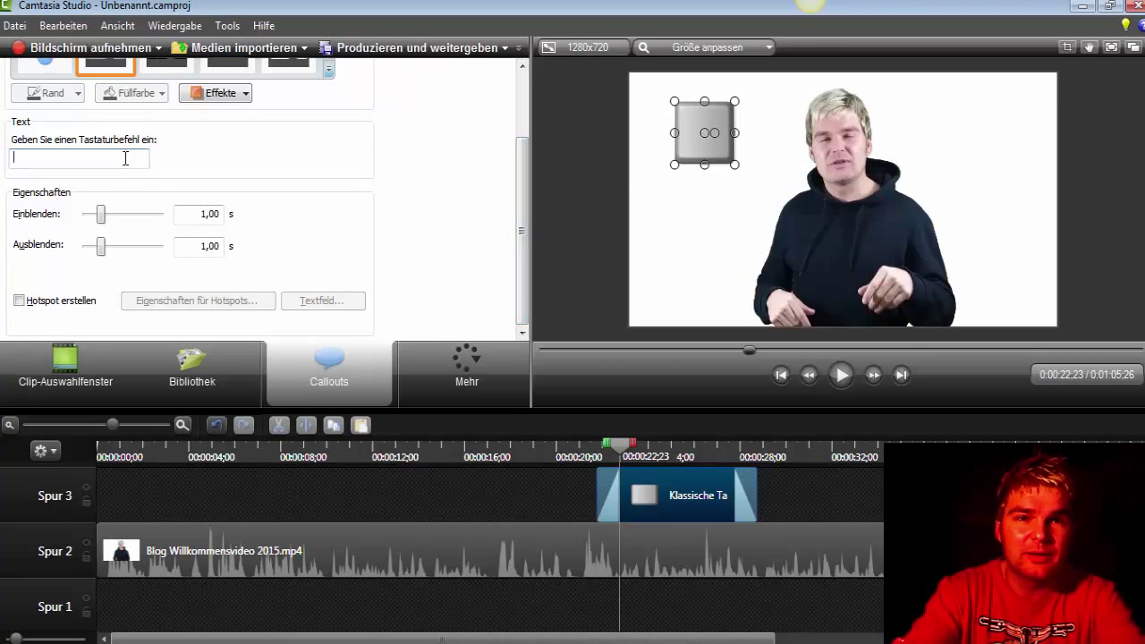
{"action": "key", "text": "t"}
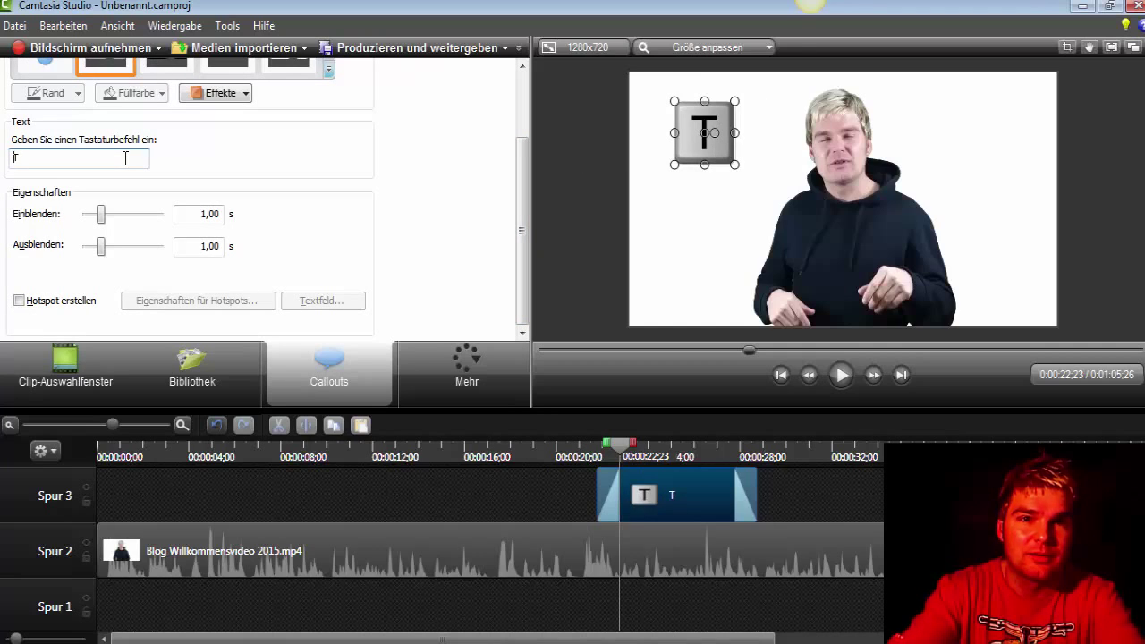
{"action": "key", "text": "BackSpace"}
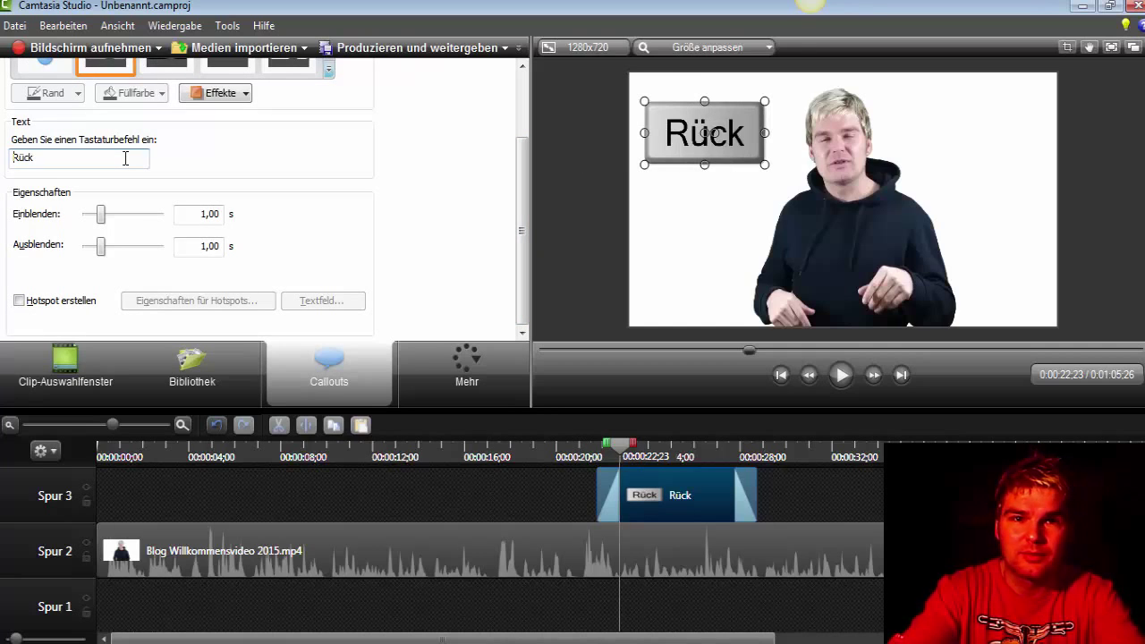
{"action": "left_click", "coordinate": [657, 246]}
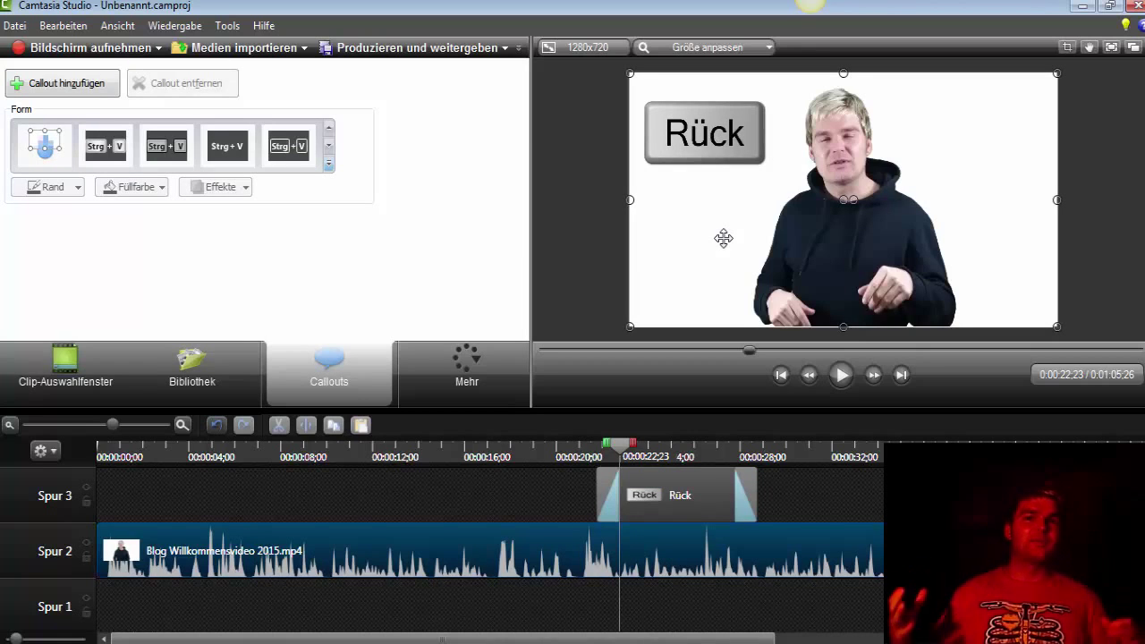
Move the Rück callout on Spur 3 to start at about 13 seconds and shorten it to end at about 17 seconds
{"action": "left_click", "coordinate": [699, 133]}
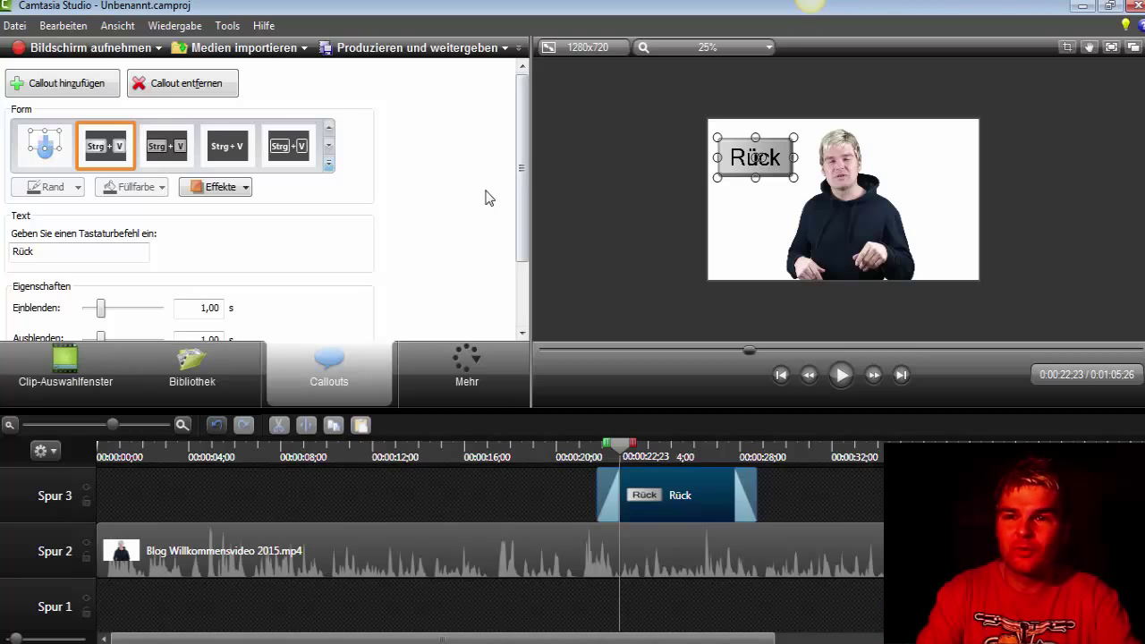
{"action": "scroll", "coordinate": [526, 172], "scroll_direction": "down", "scroll_amount": 1}
{"action": "scroll", "coordinate": [526, 172], "scroll_direction": "up", "scroll_amount": 1}
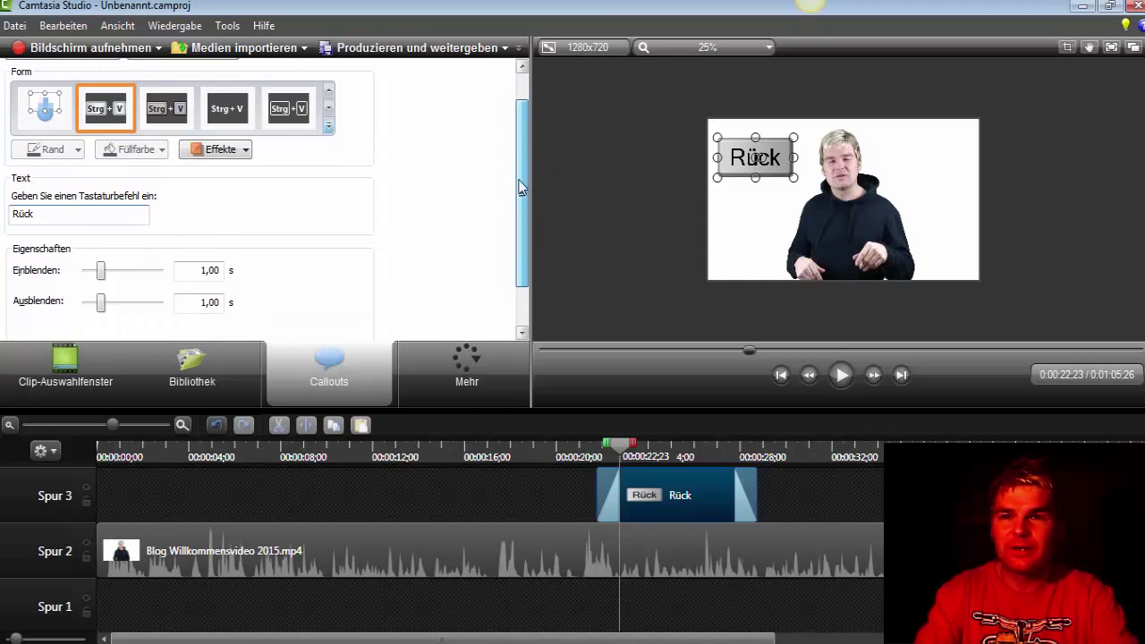
{"action": "left_click", "coordinate": [328, 163]}
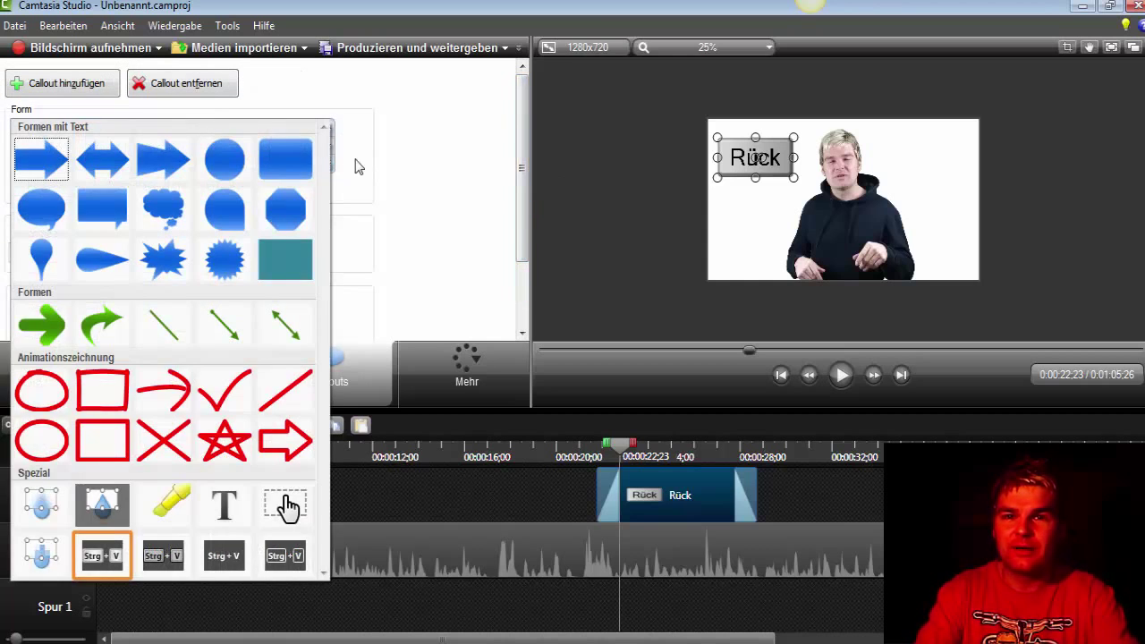
{"action": "left_click", "coordinate": [481, 152]}
{"action": "left_click_drag", "start_coordinate": [526, 123], "coordinate": [528, 212]}
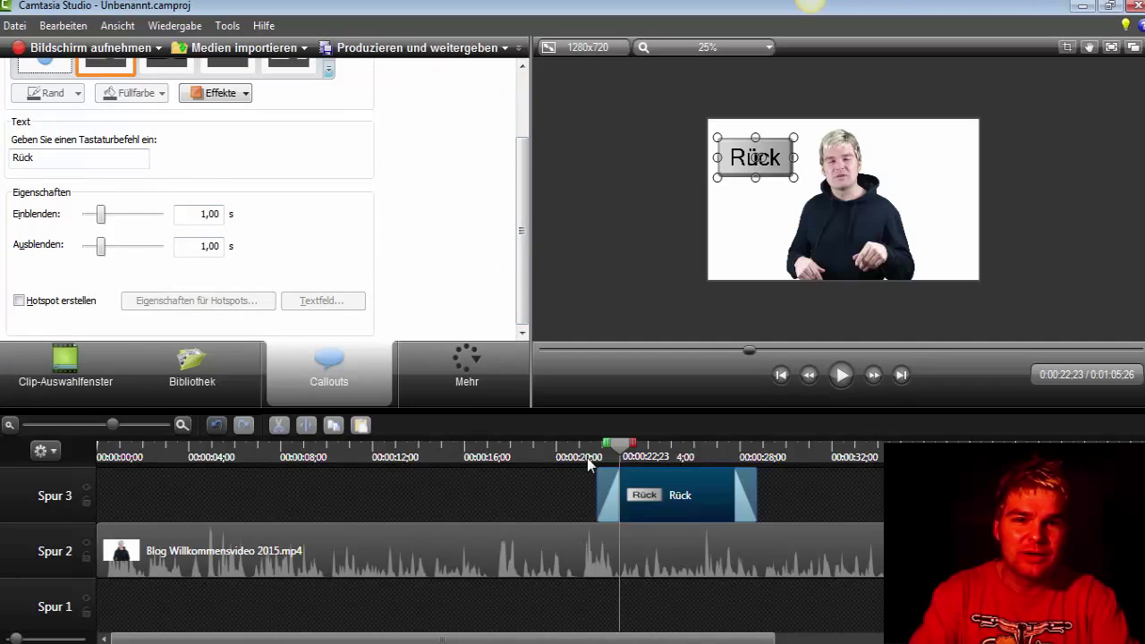
{"action": "left_click_drag", "start_coordinate": [687, 486], "coordinate": [466, 489]}
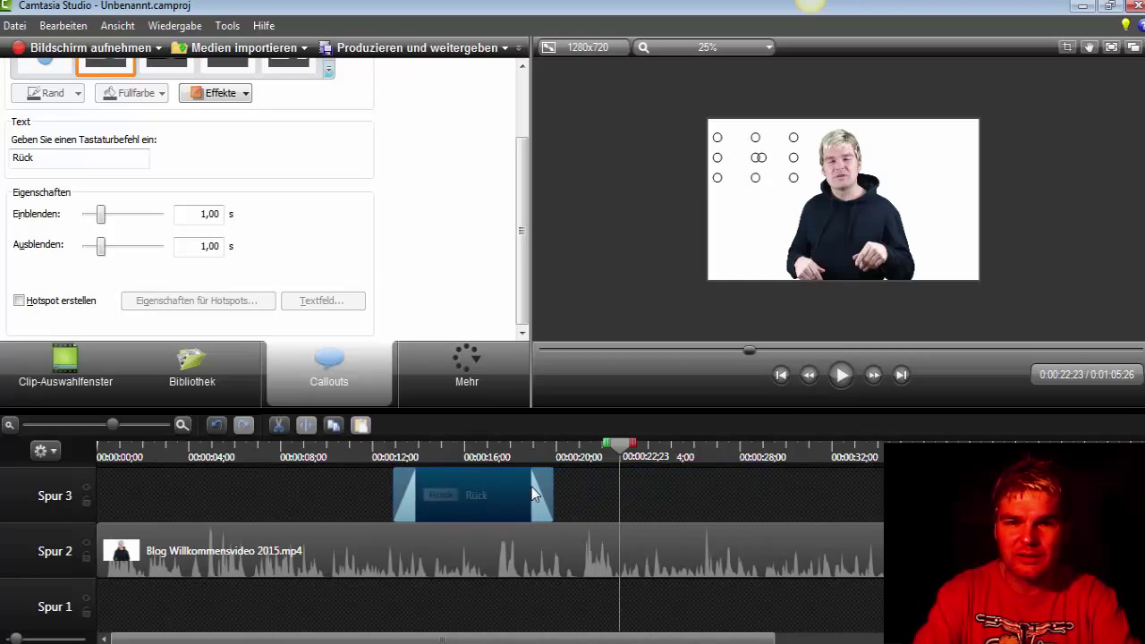
{"action": "left_click_drag", "start_coordinate": [551, 486], "coordinate": [491, 493]}
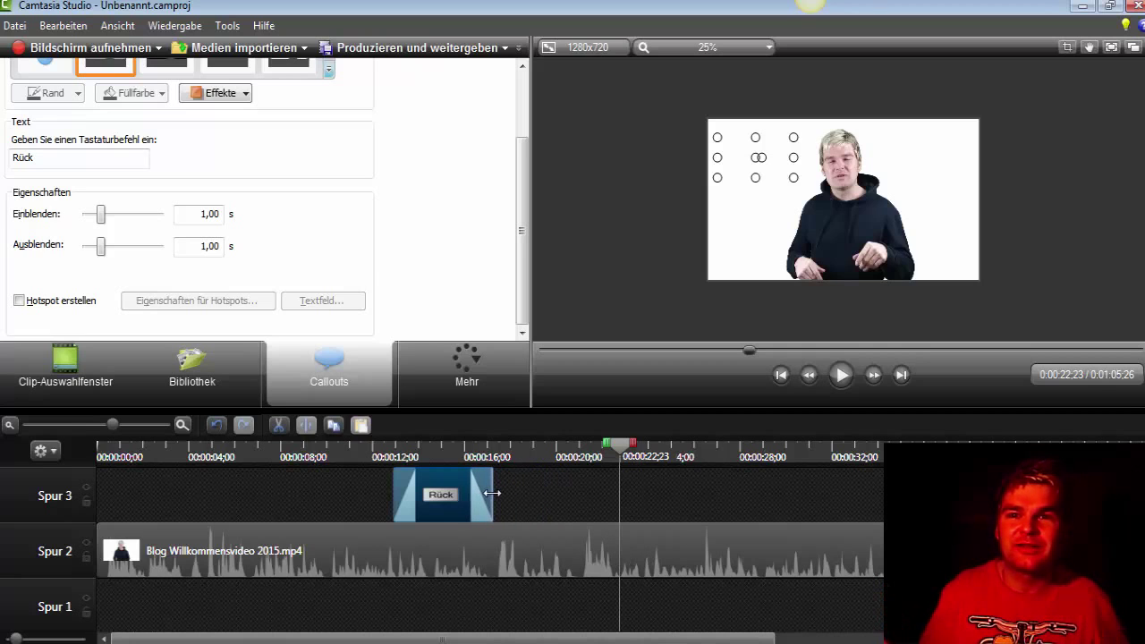